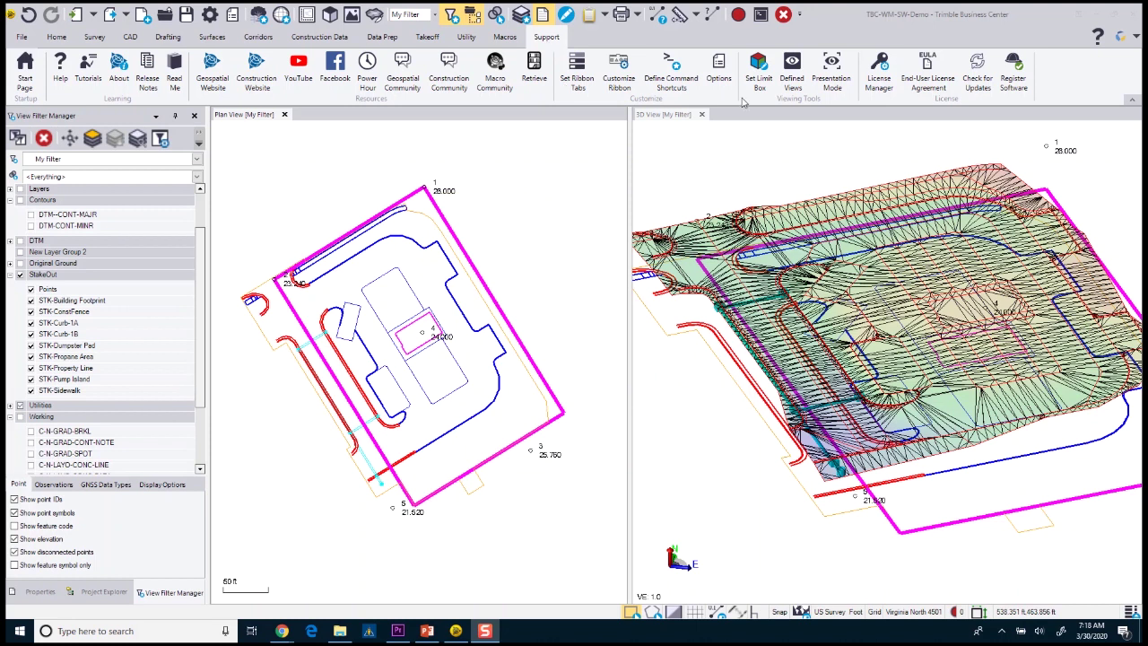
- Create a new WorksManager service profile named Company in the External Services profile options
left_click(720, 70)
left_click(720, 70)
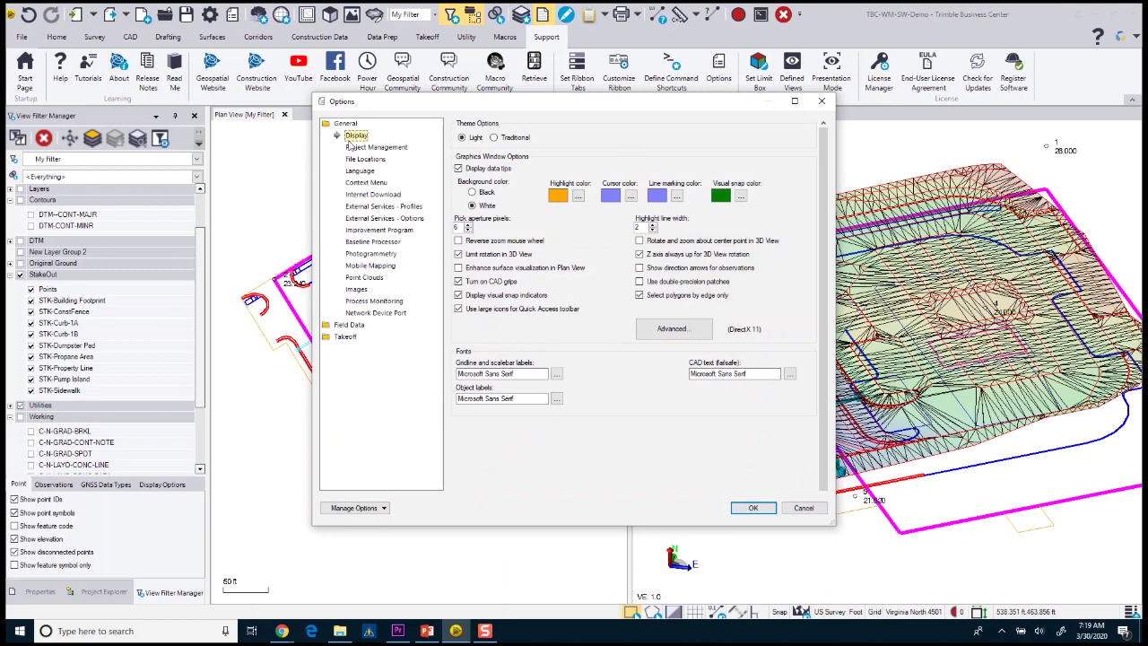
left_click(370, 211)
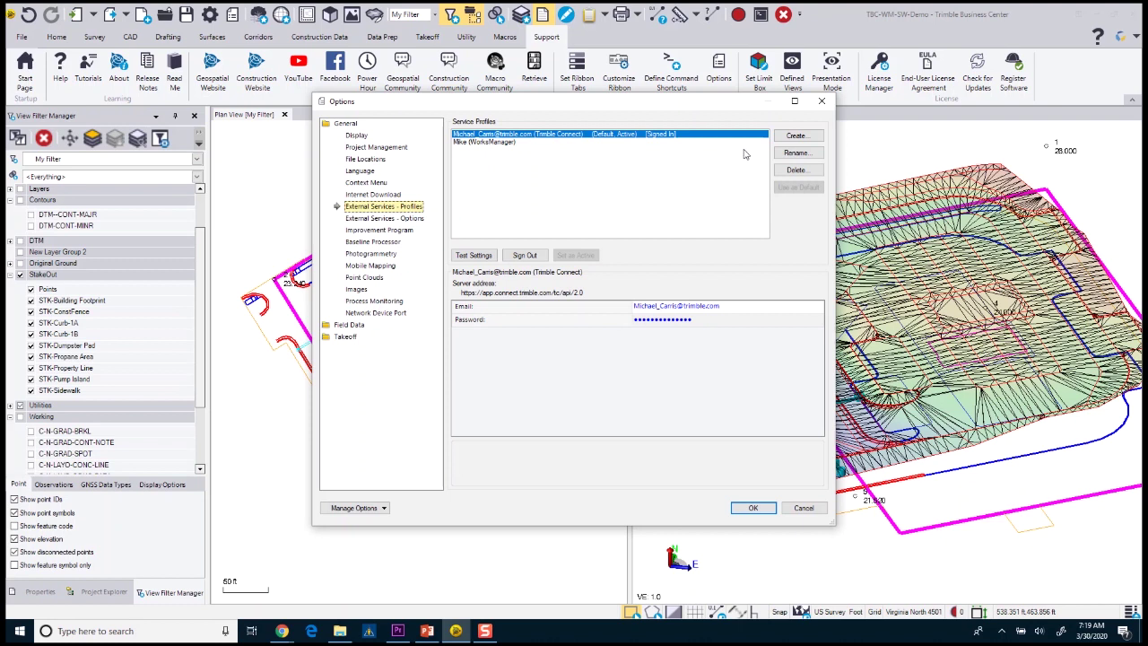
left_click(796, 138)
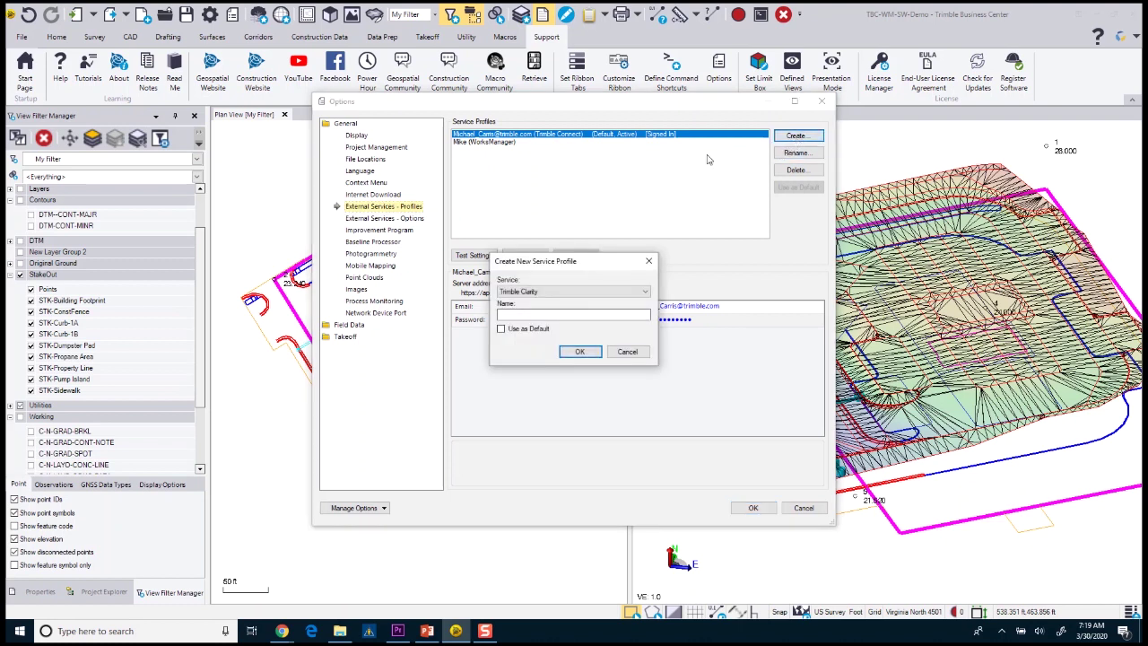
scroll(638, 299, "down", 1)
left_click(637, 296)
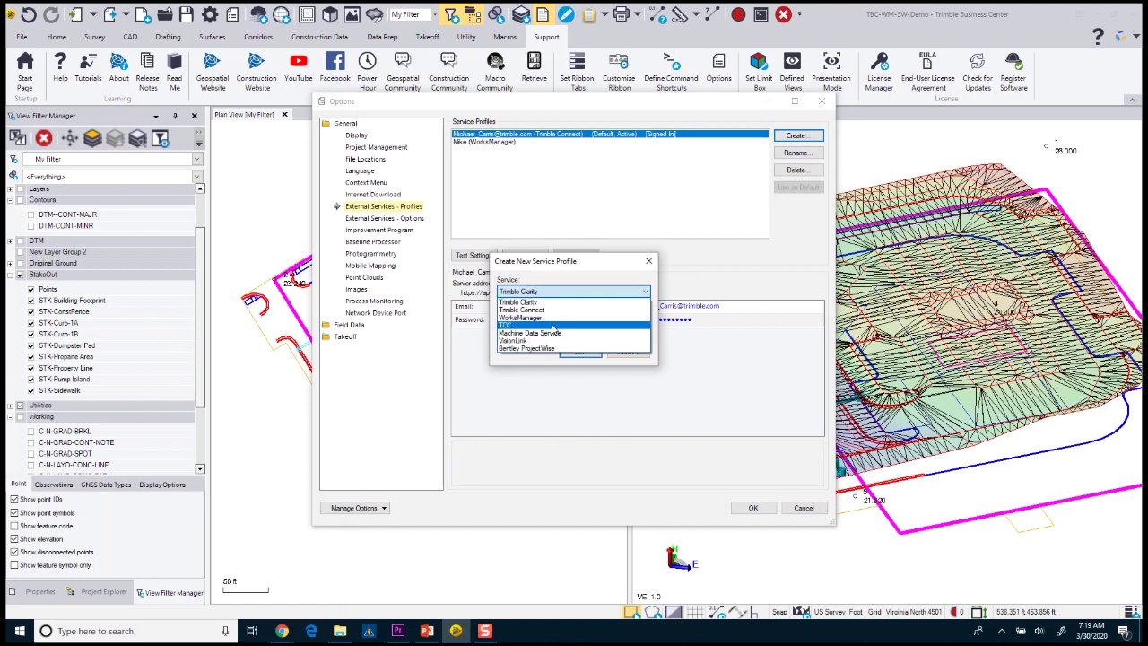
left_click(528, 319)
type("Company")
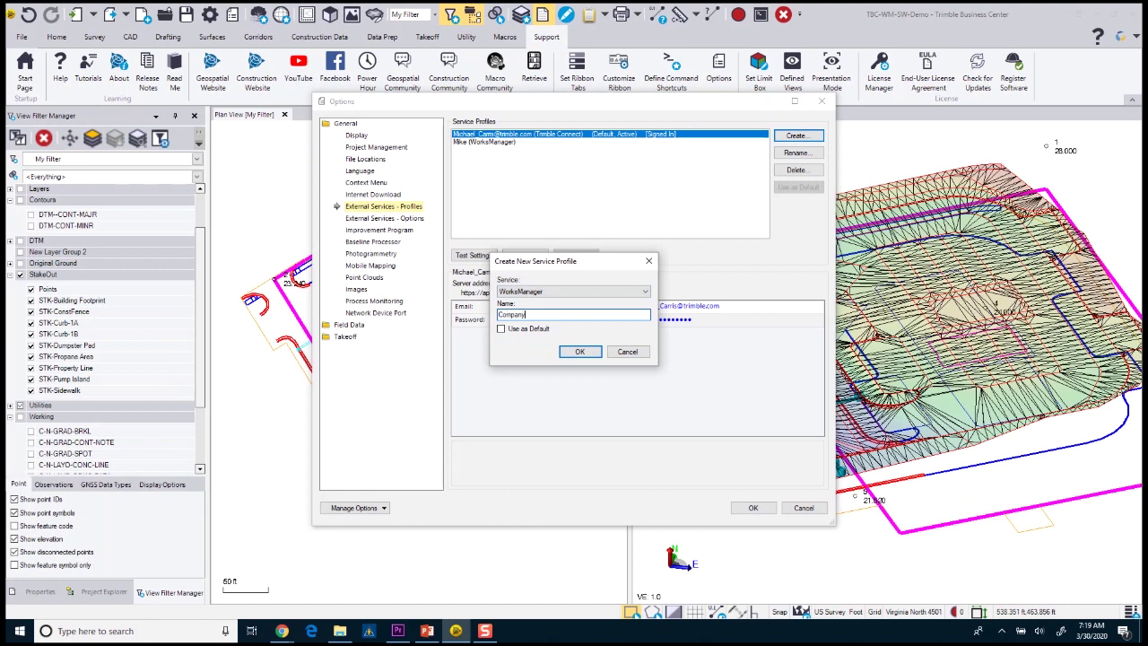
left_click(576, 352)
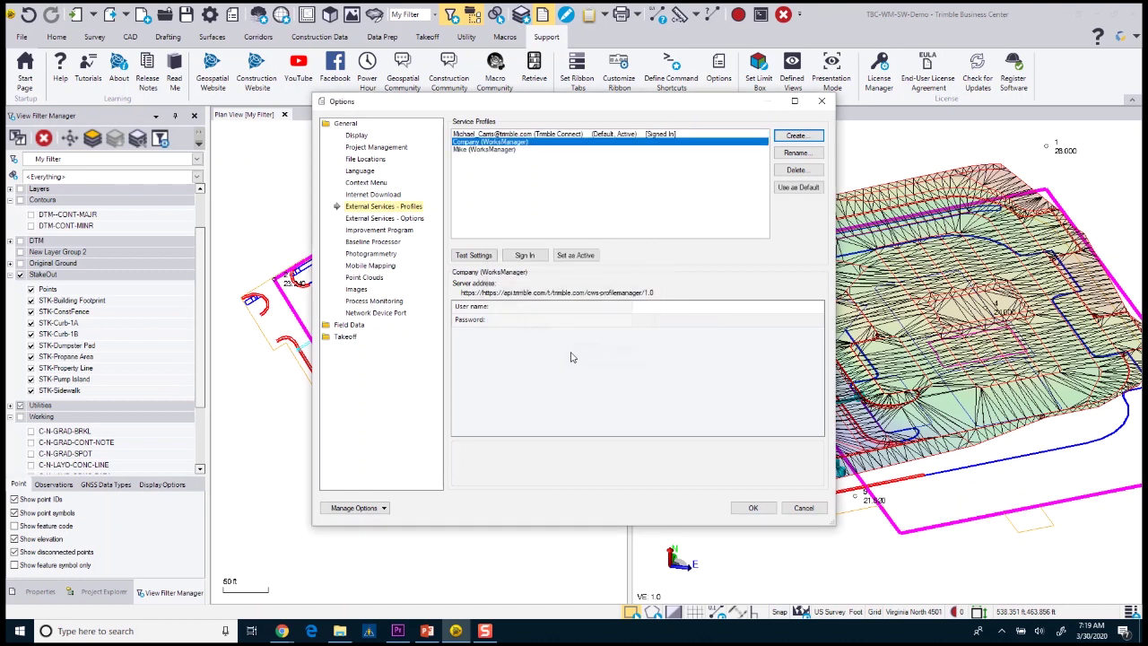
left_click(658, 306)
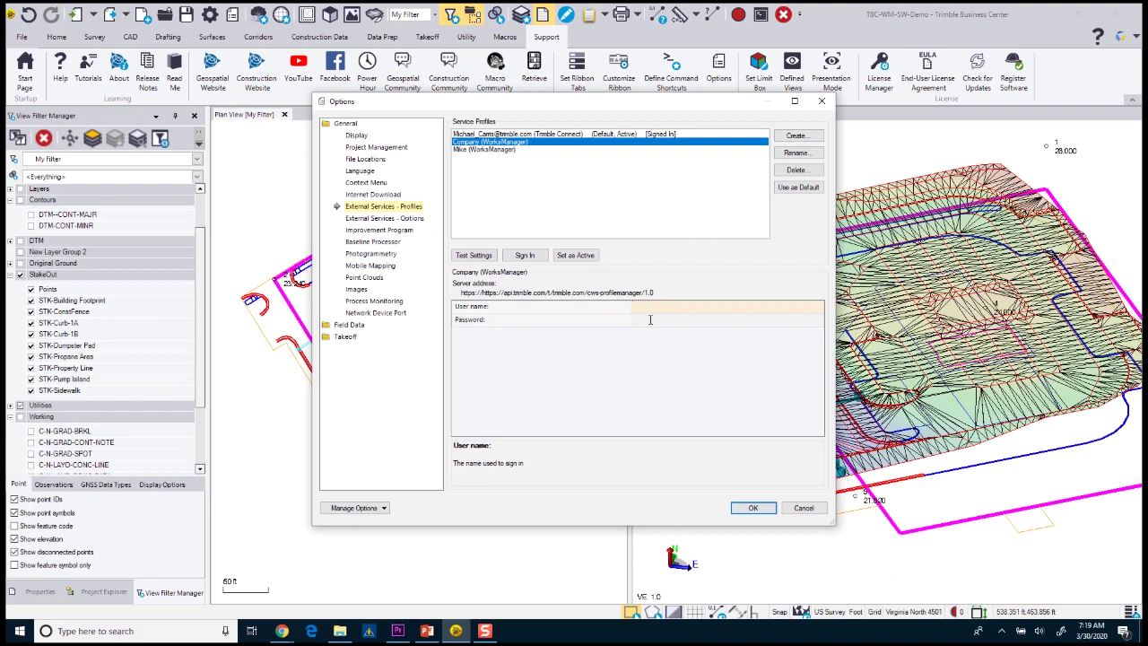
left_click(650, 319)
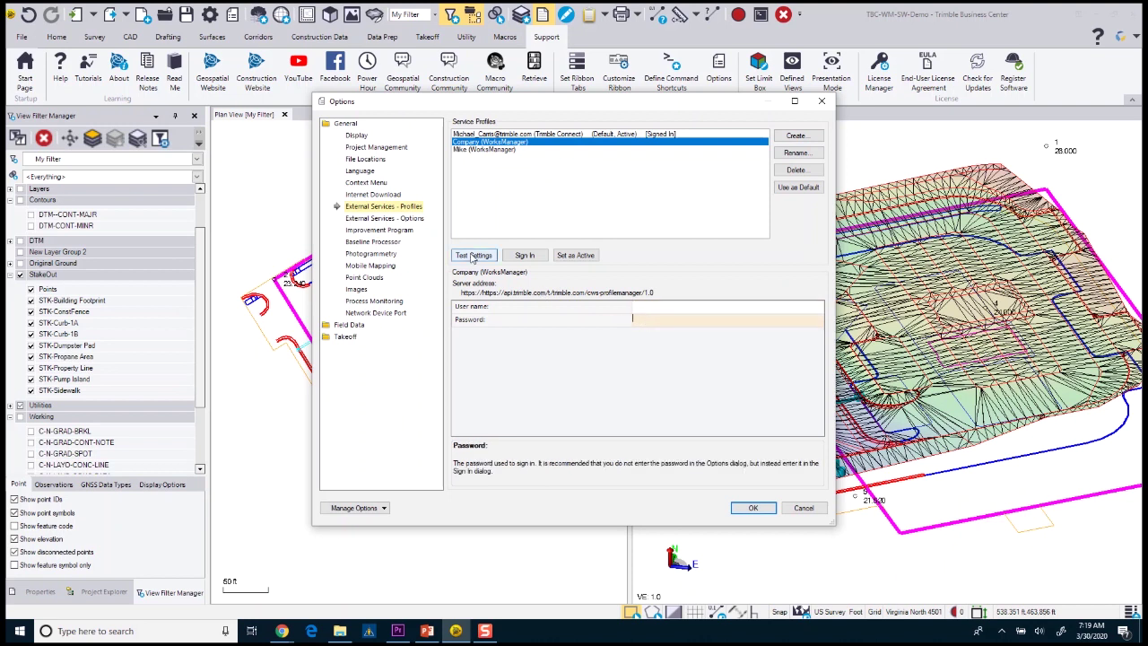
- Test the settings of the existing WorksManager profile with saved credentials, sign in to it, and accept the options
left_click(475, 150)
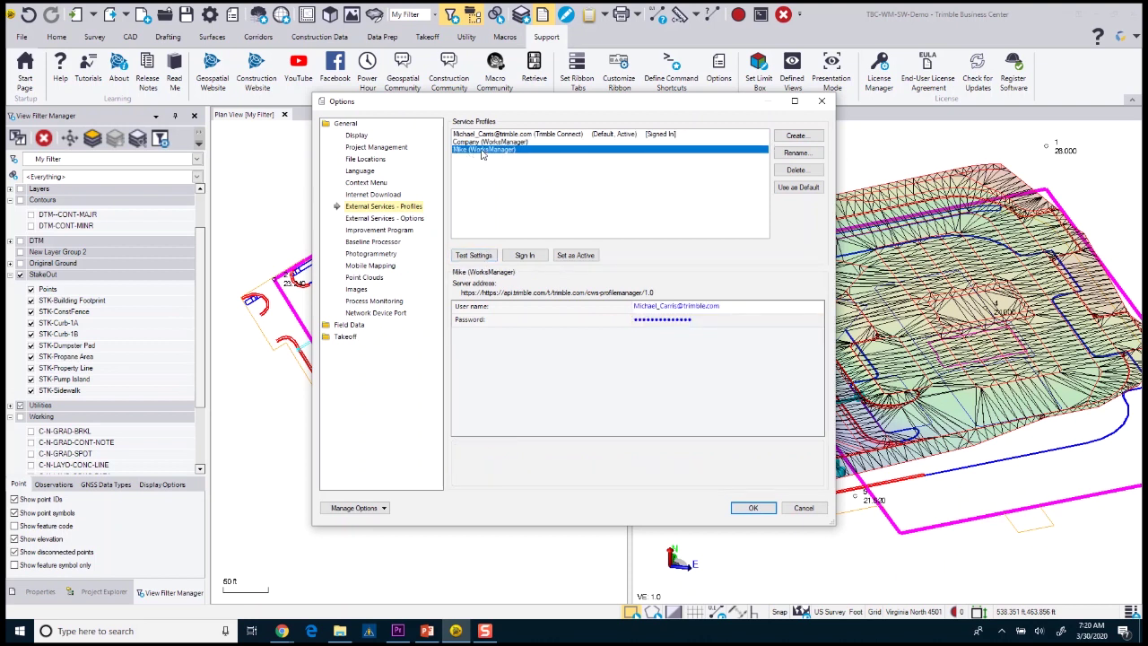
left_click(471, 256)
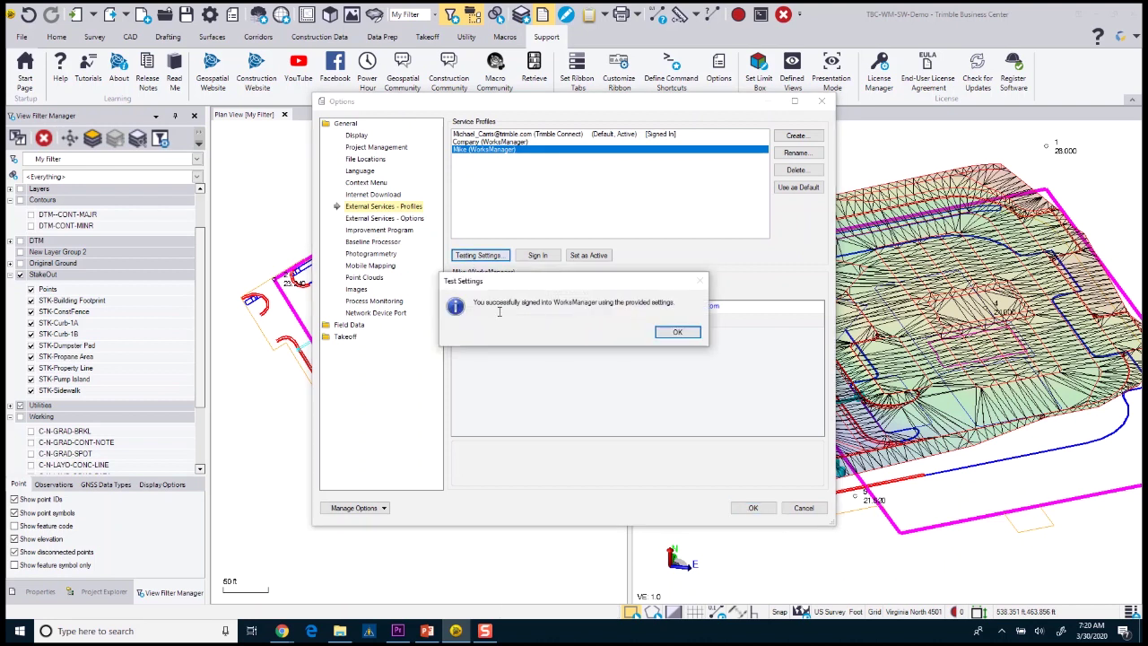
left_click(677, 331)
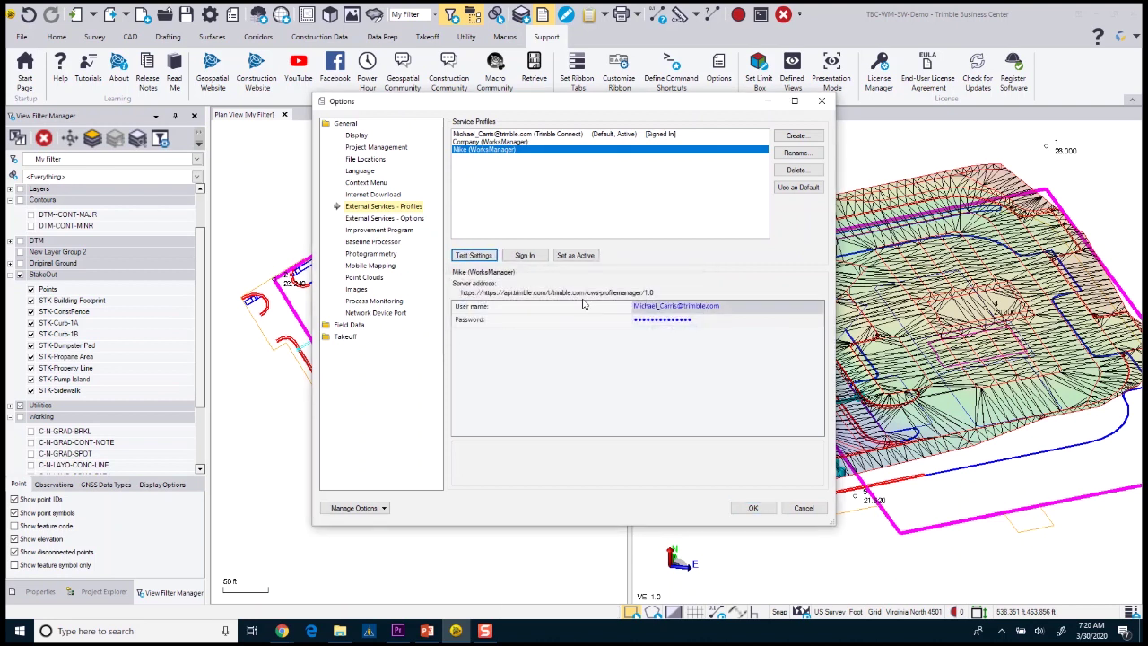
left_click(529, 256)
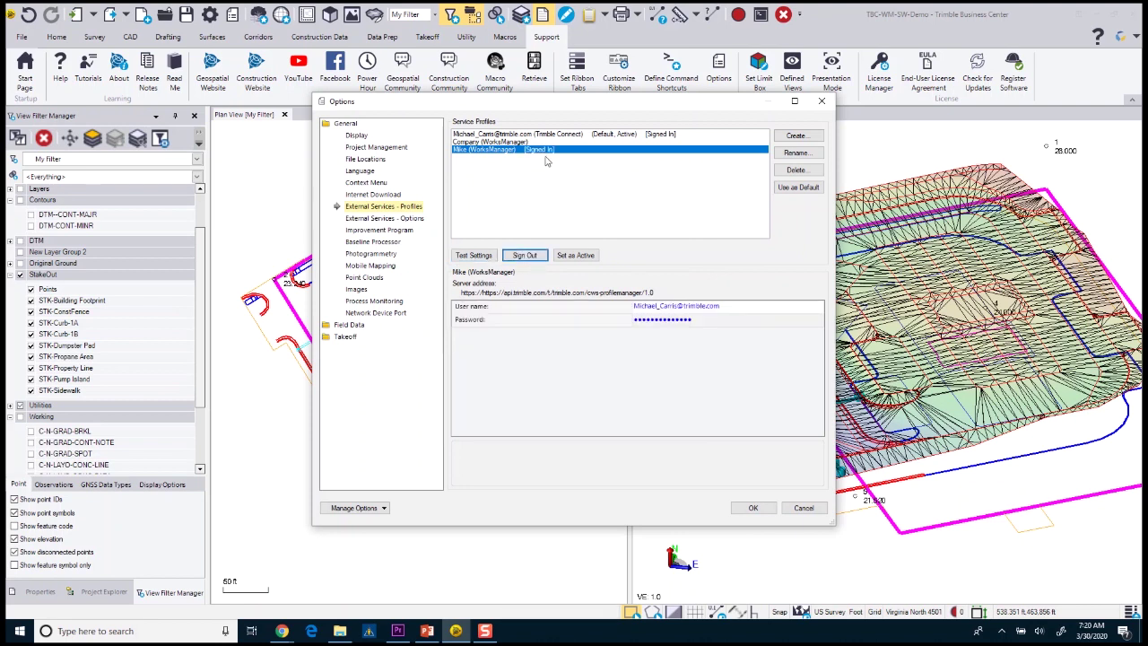
left_click(760, 513)
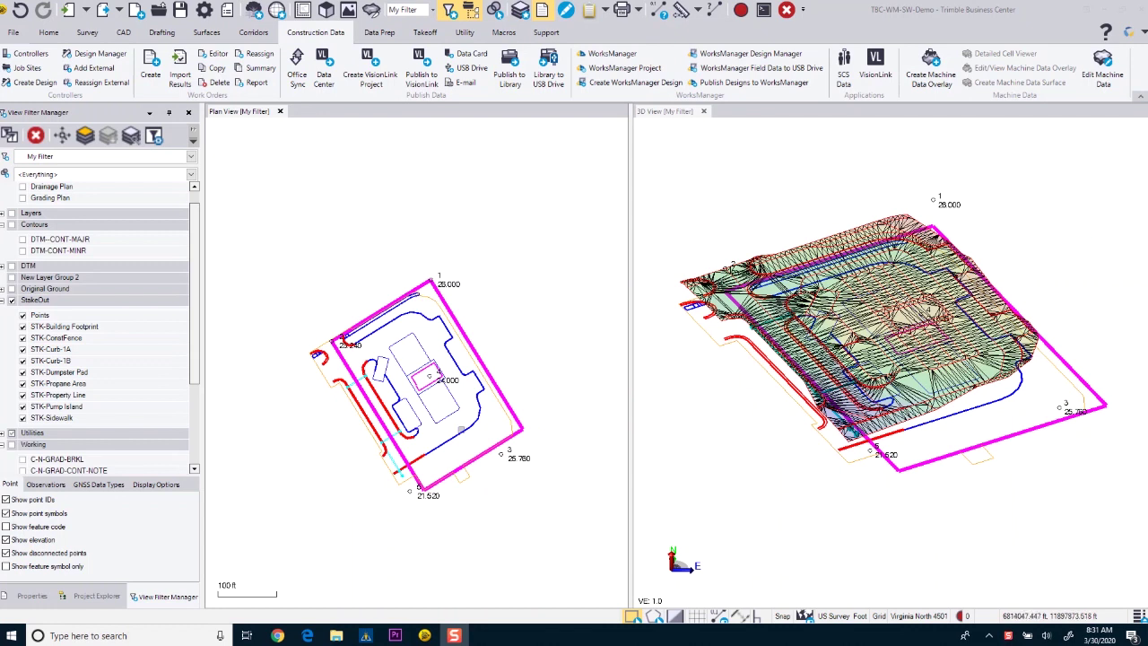
- Switch to the WorksManager website and start a new project under the Trimble WorksManager account
left_click(312, 38)
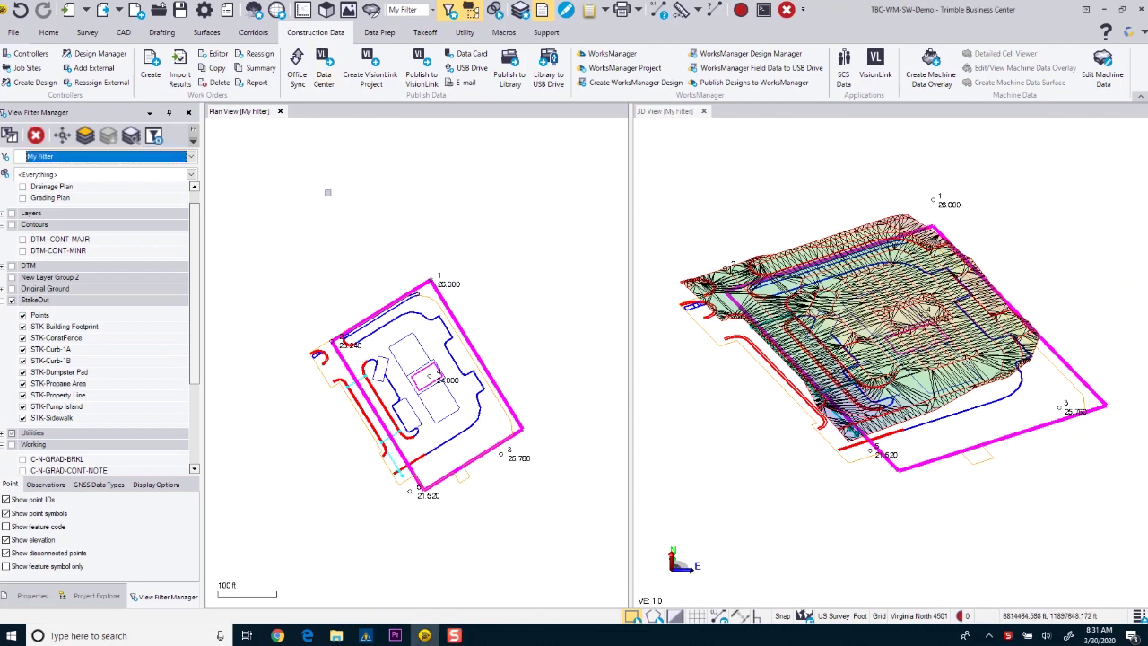
left_click(596, 59)
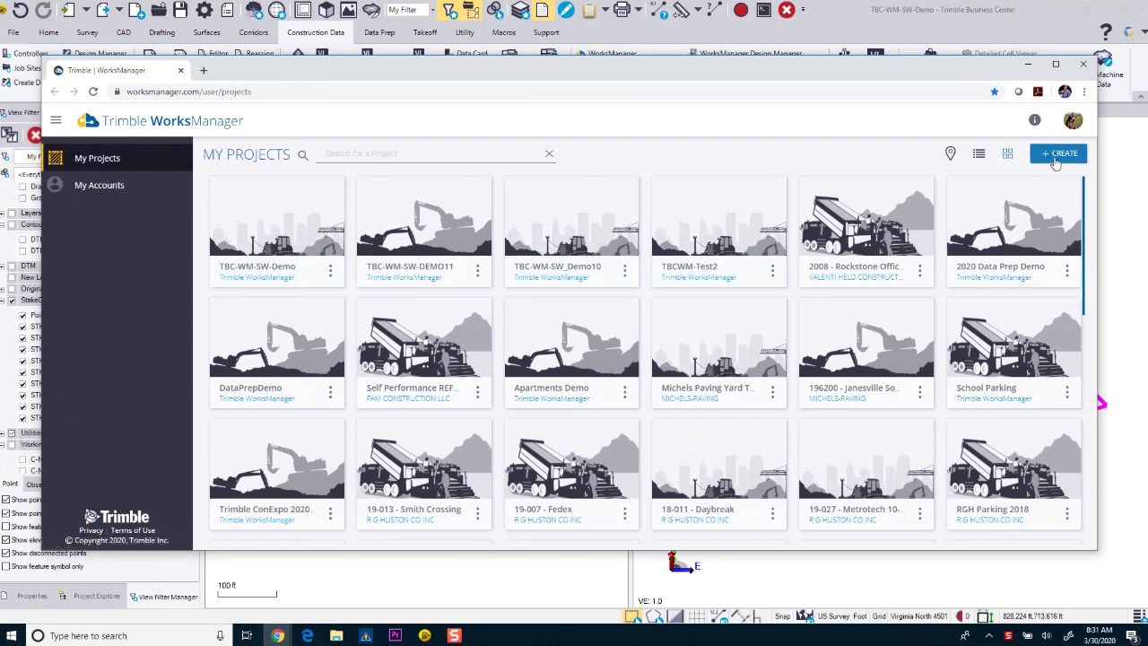
left_click(1061, 156)
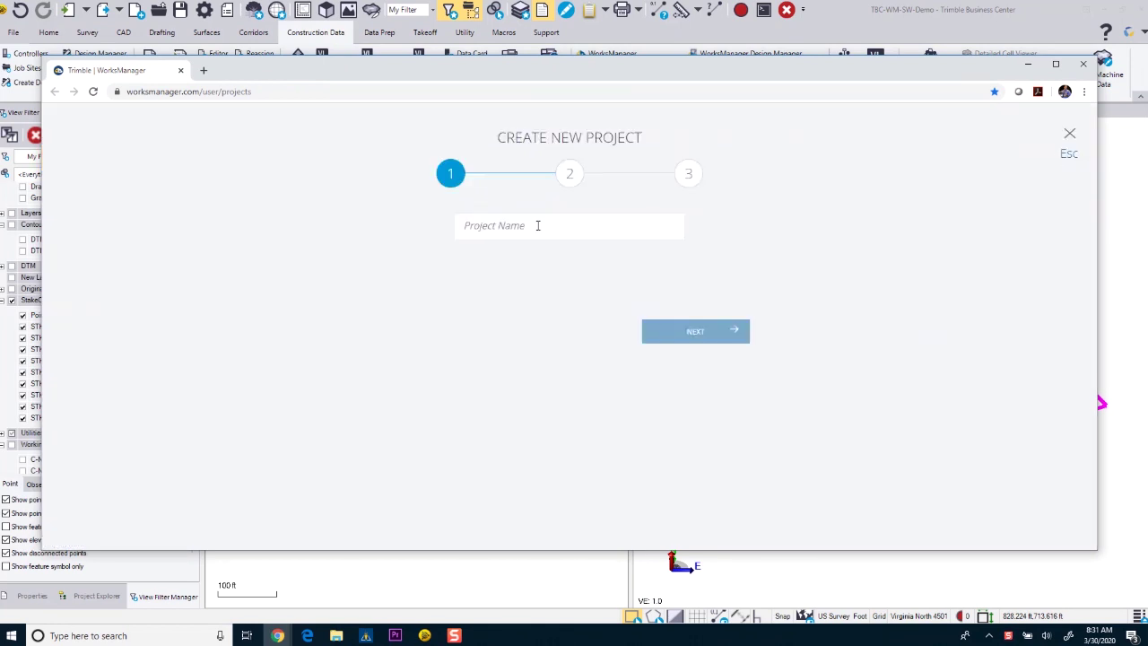
left_click(538, 227)
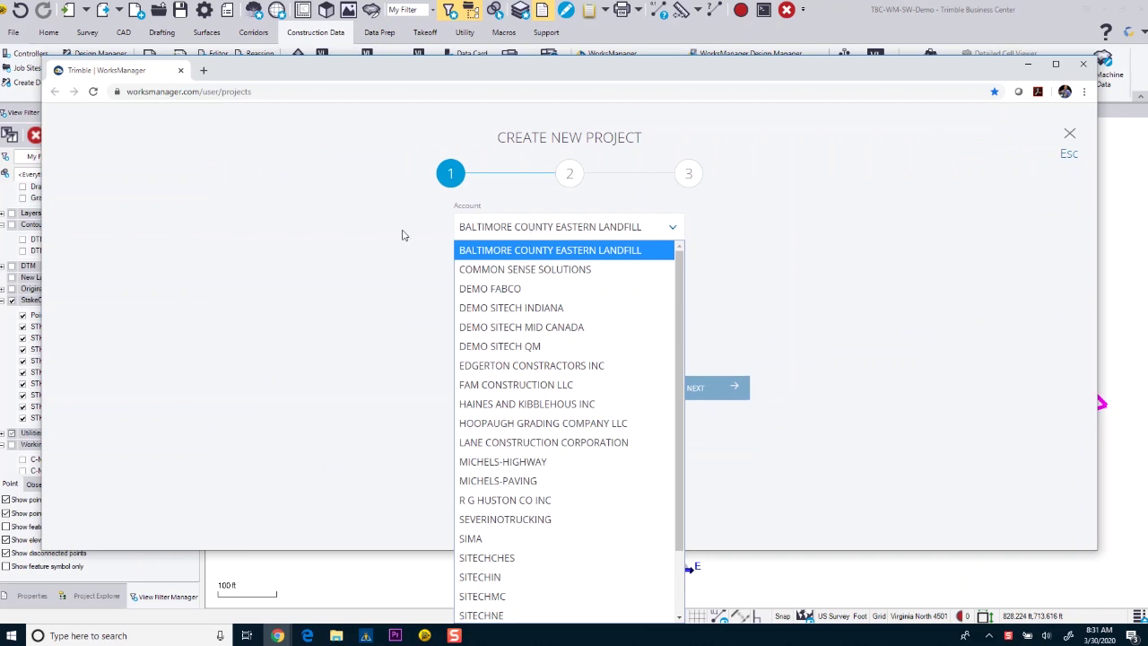
left_click(477, 229)
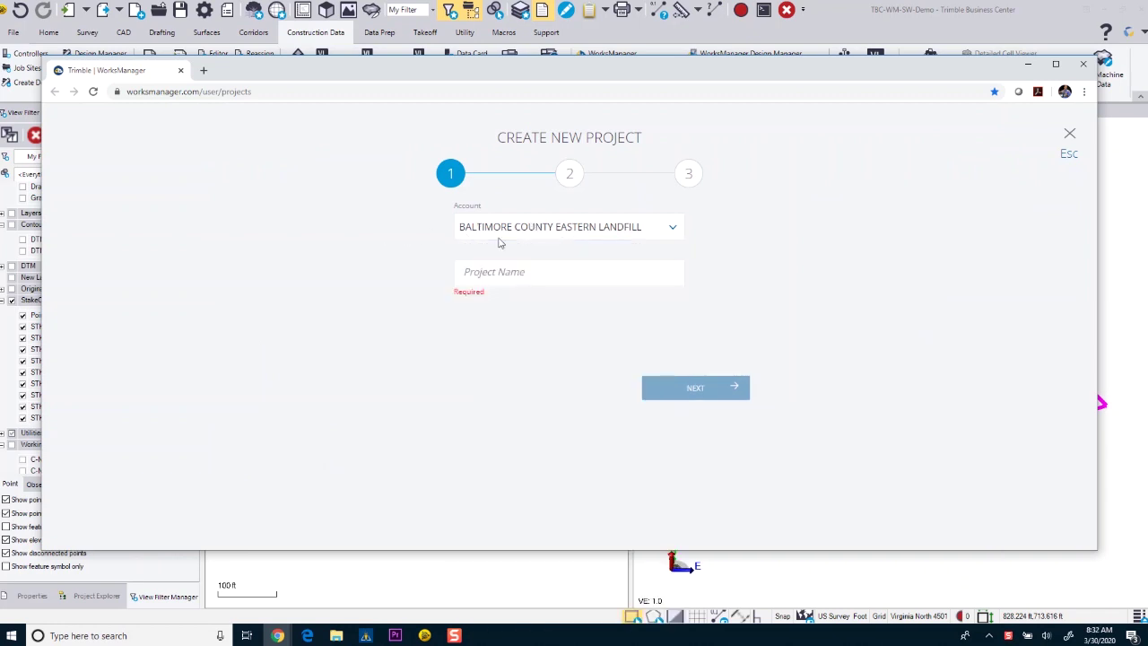
left_click(637, 234)
scroll(680, 395, "down", 1)
scroll(680, 395, "down", 1)
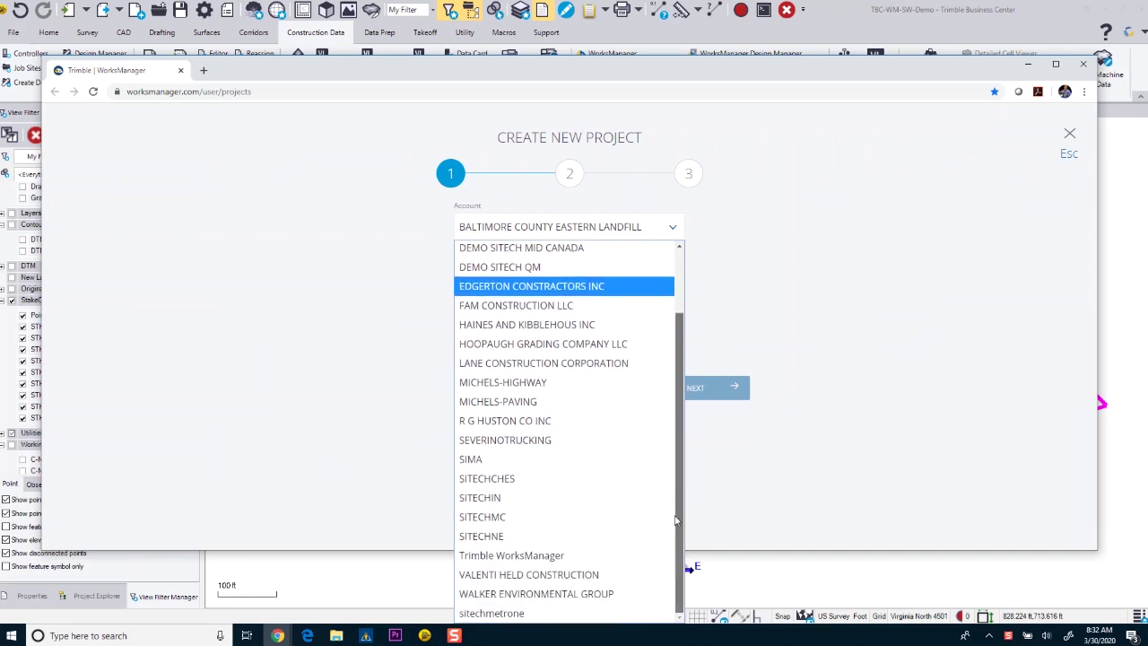
left_click(535, 556)
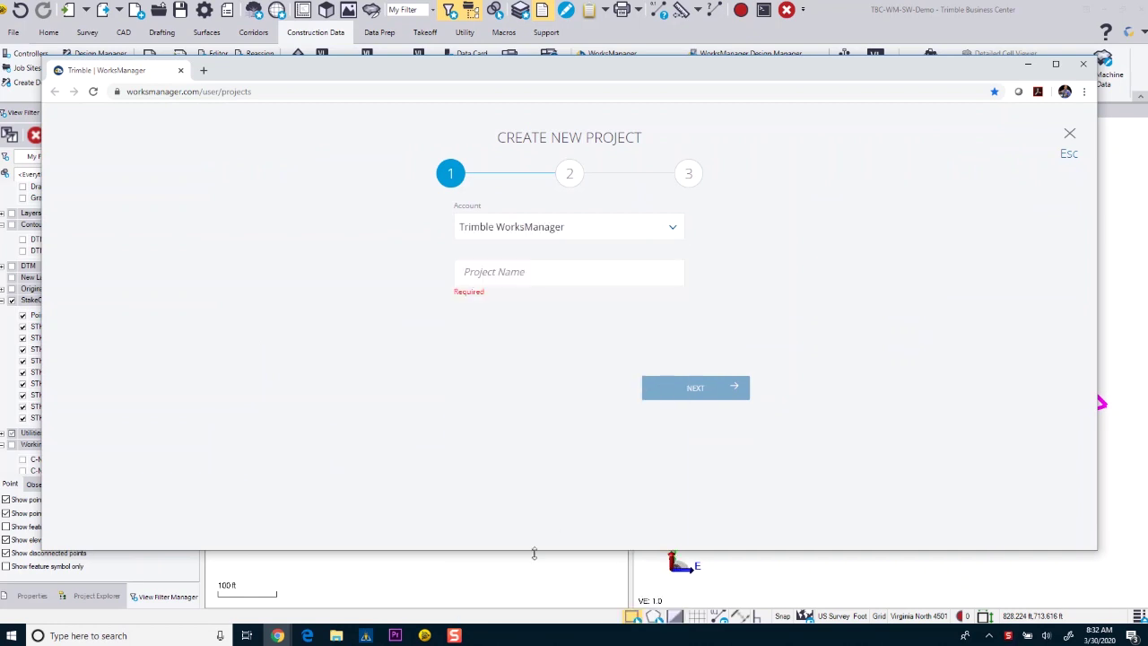
- Name the new project TBC-WM-SW-Demo1 and continue to the project boundary
left_click(516, 274)
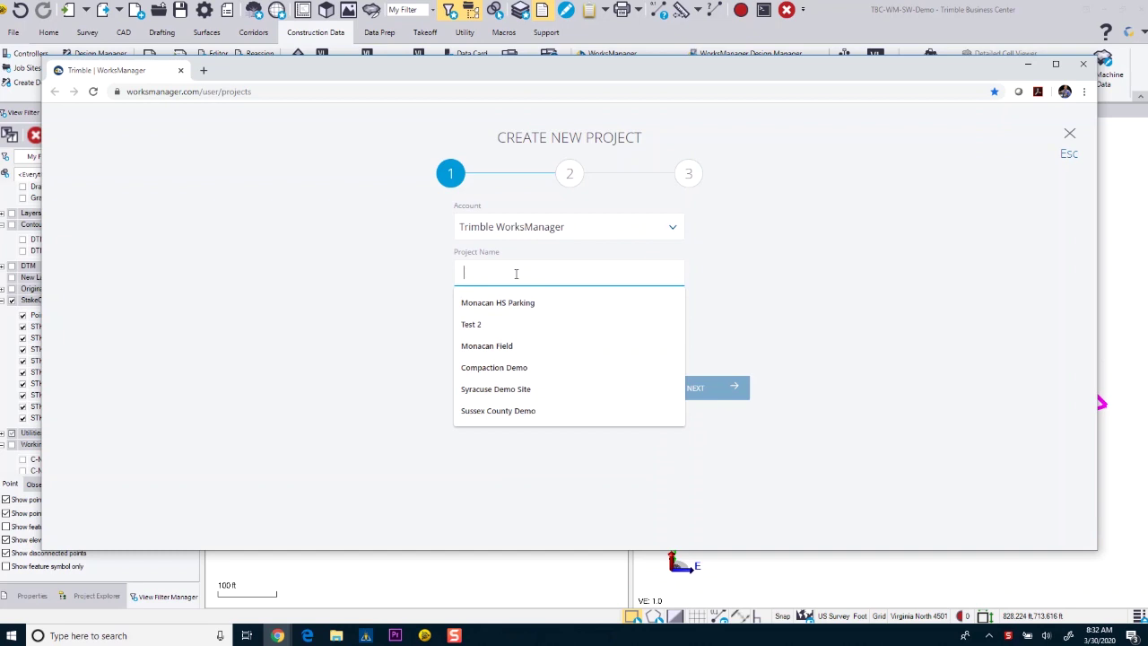
type("TBC-")
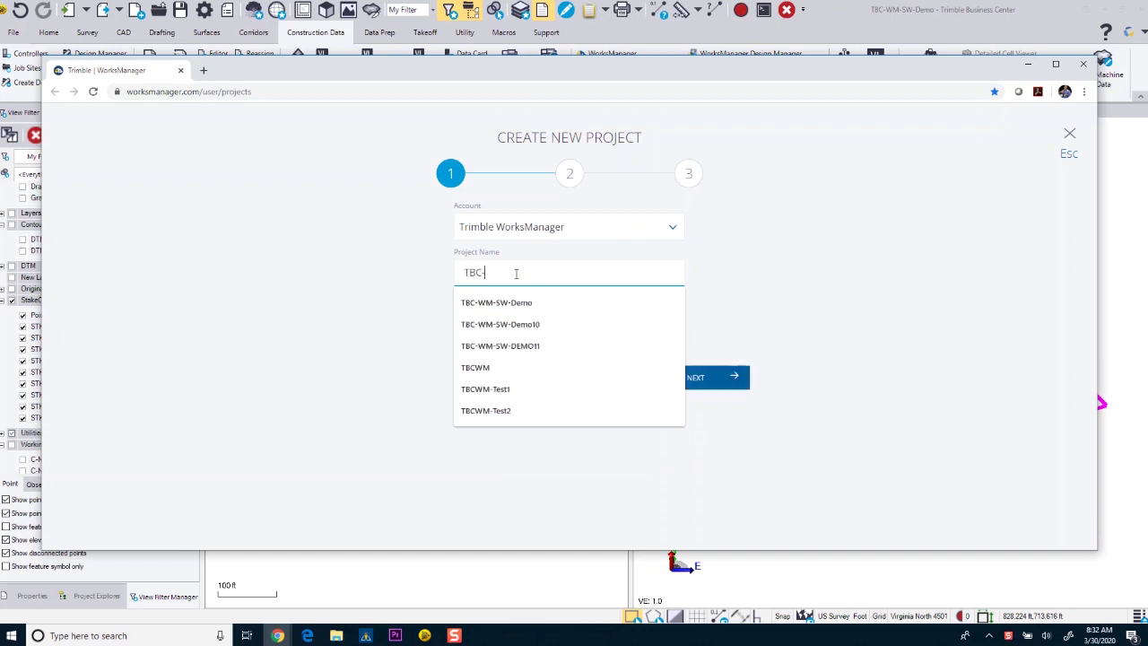
type("WM-SW-Demo1")
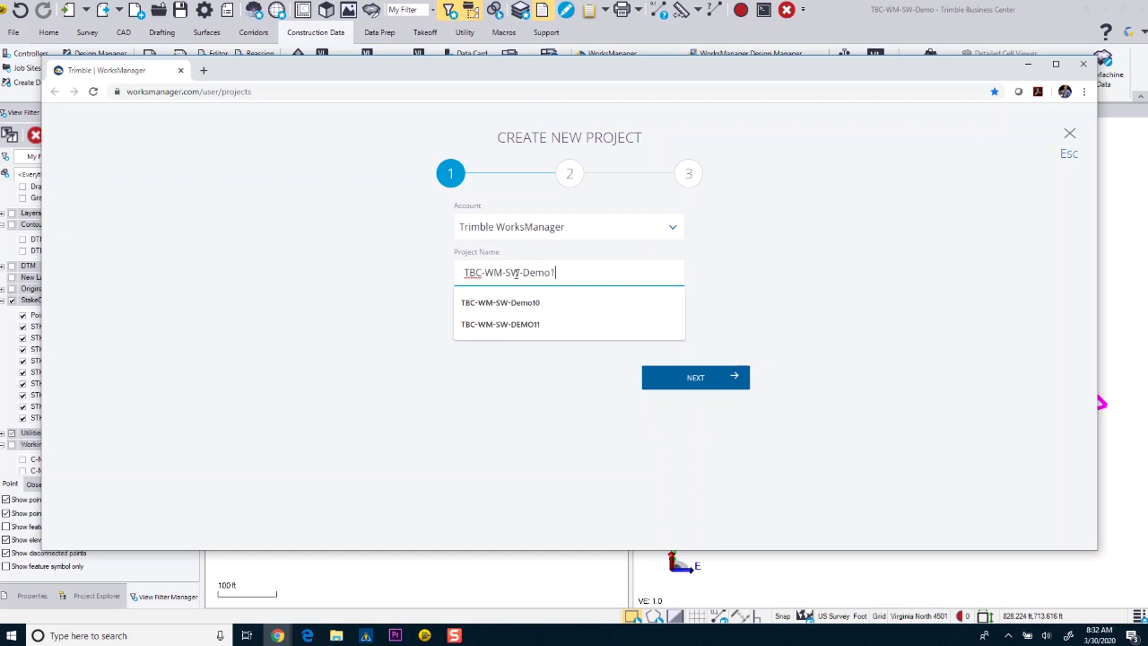
left_click(702, 379)
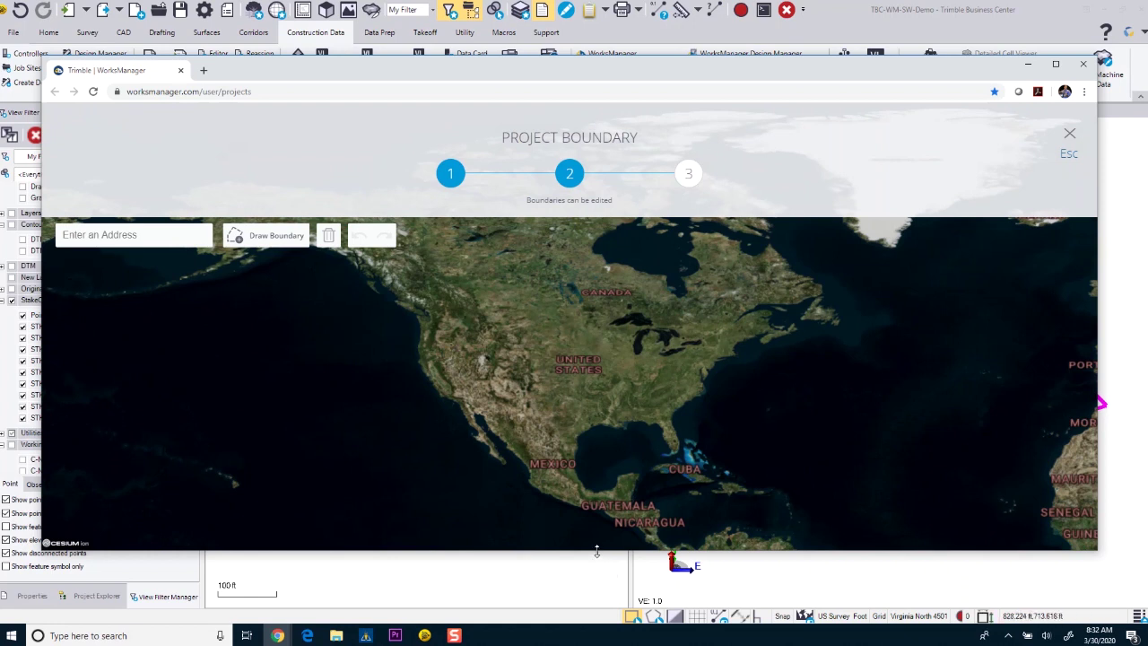
- Locate the project site on the boundary map by entering its street address in King George and choosing the match
left_click_drag(595, 550, 578, 619)
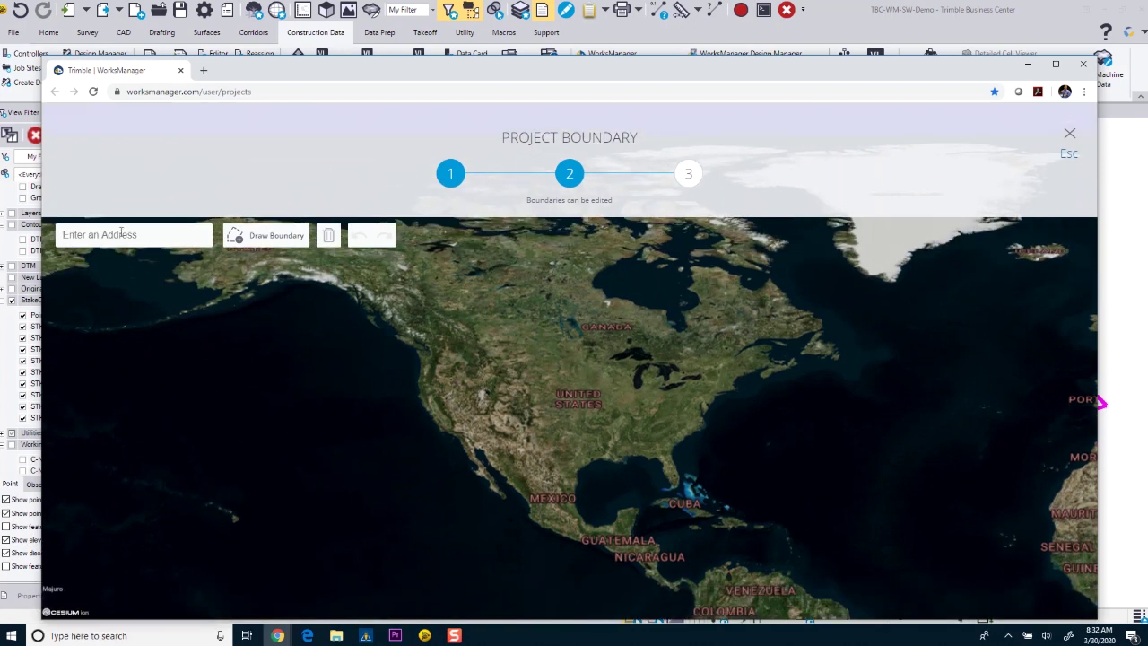
type("Mercha")
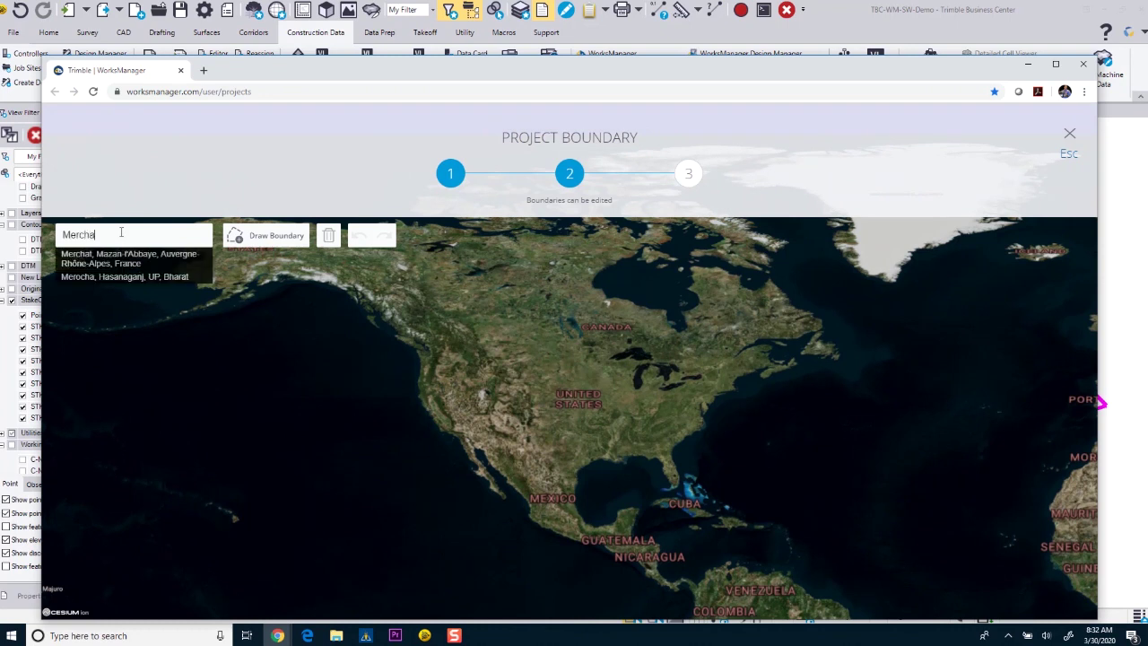
type("nts ln, k")
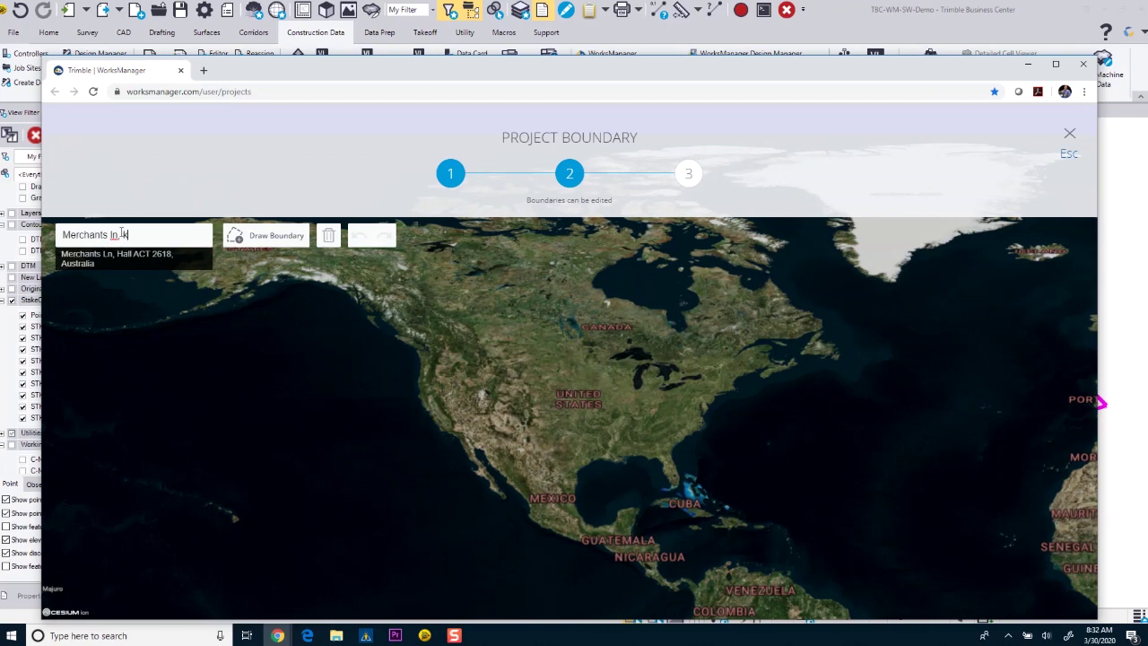
type("ing")
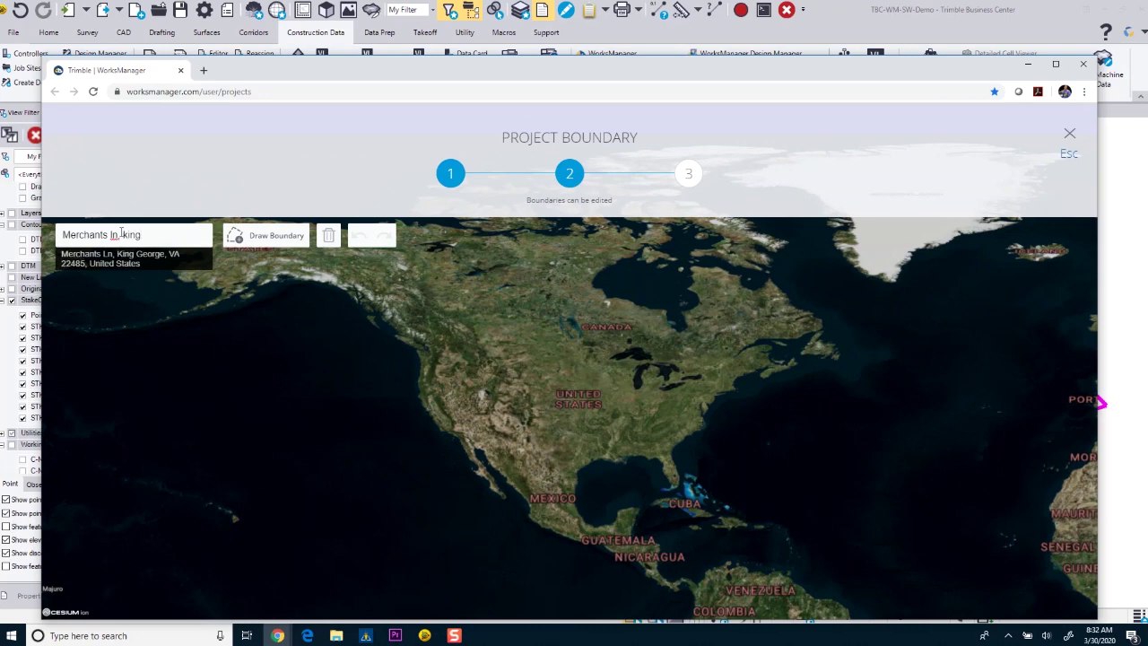
left_click(117, 260)
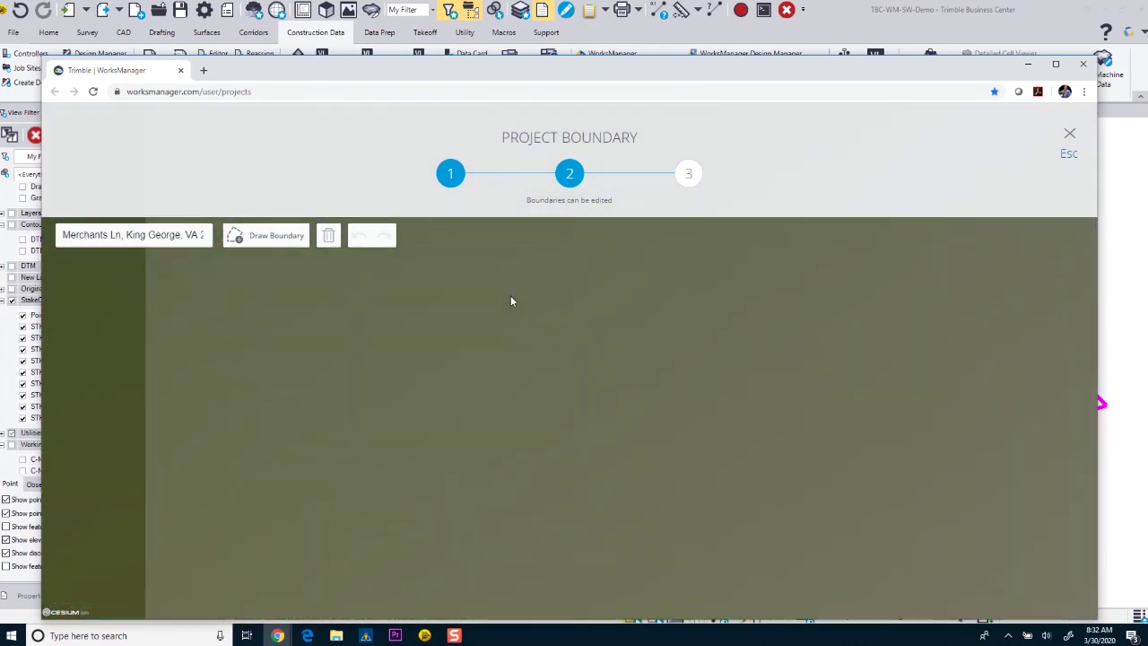
scroll(591, 352, "down", 3)
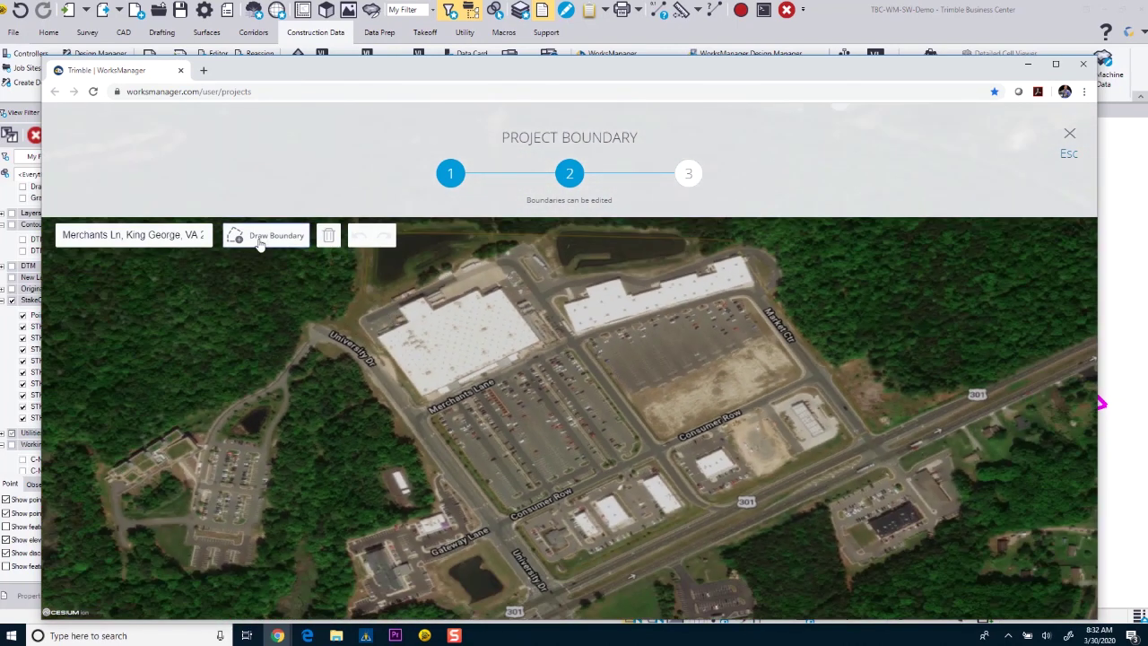
- Draw and close a five-corner project boundary around the lots at Consumer Row, between the parking lot and Route 301
left_click(625, 387)
left_click(802, 312)
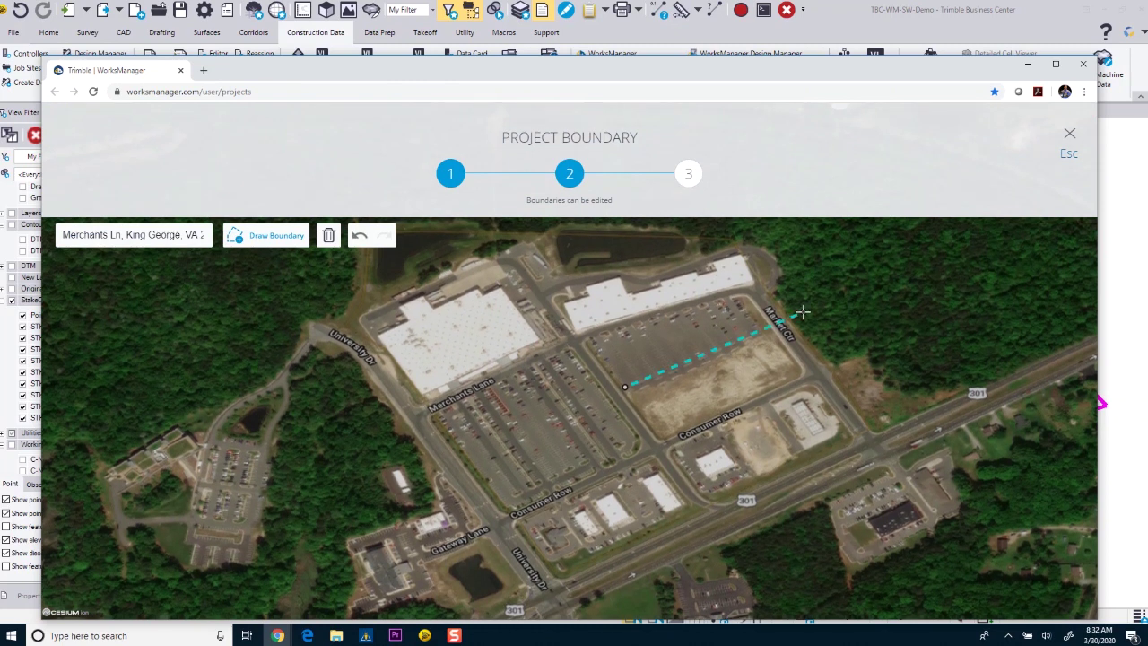
left_click(892, 358)
left_click(933, 425)
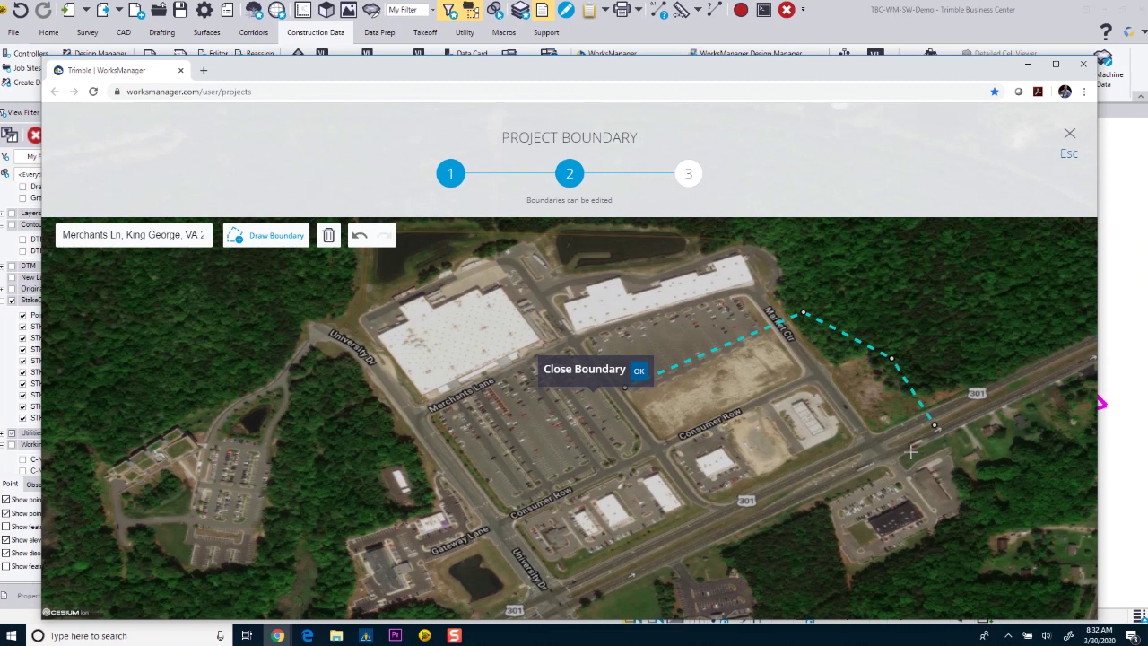
left_click(707, 538)
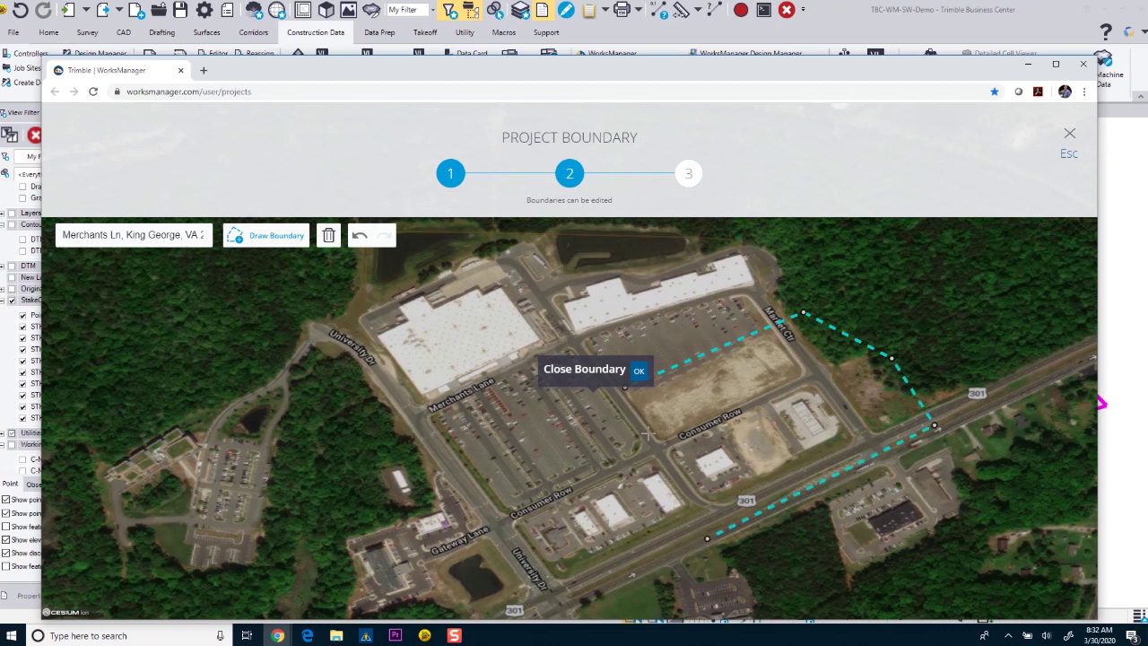
left_click(639, 371)
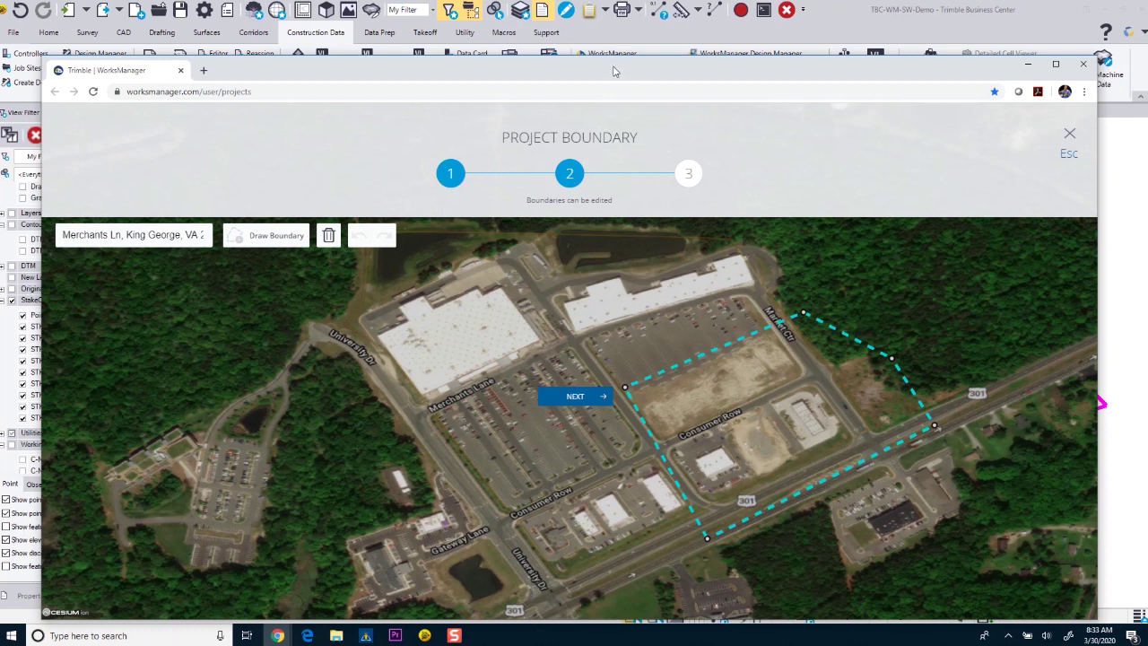
left_click_drag(618, 72, 615, 43)
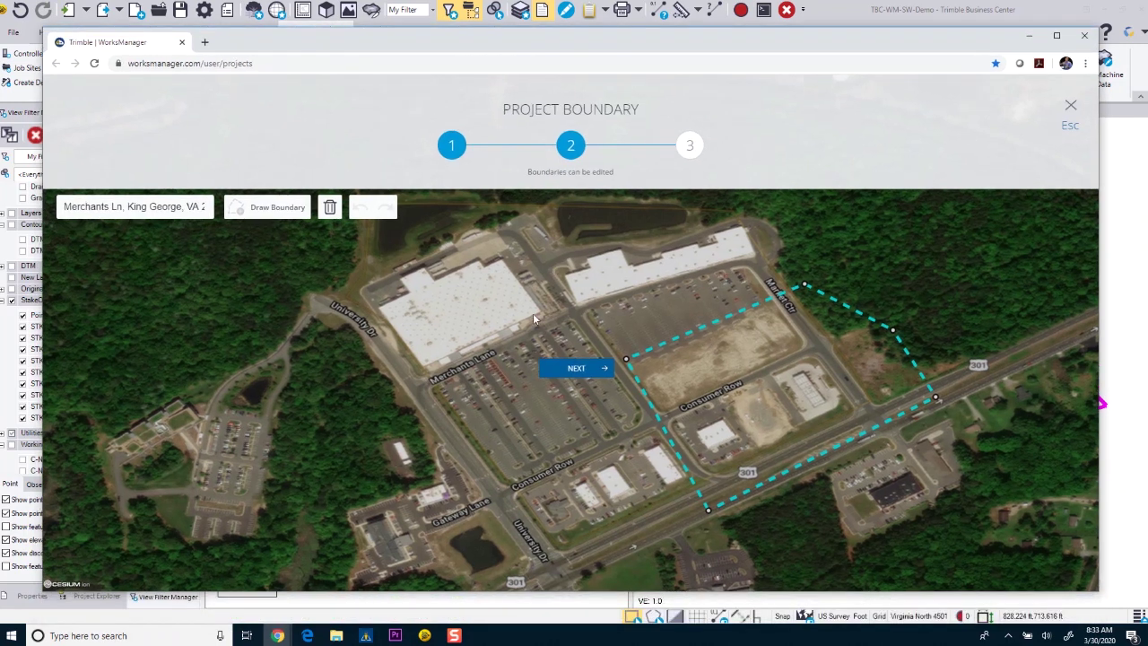
- Accept the drawn project boundary and finish creating the project without adding configuration files
left_click(574, 369)
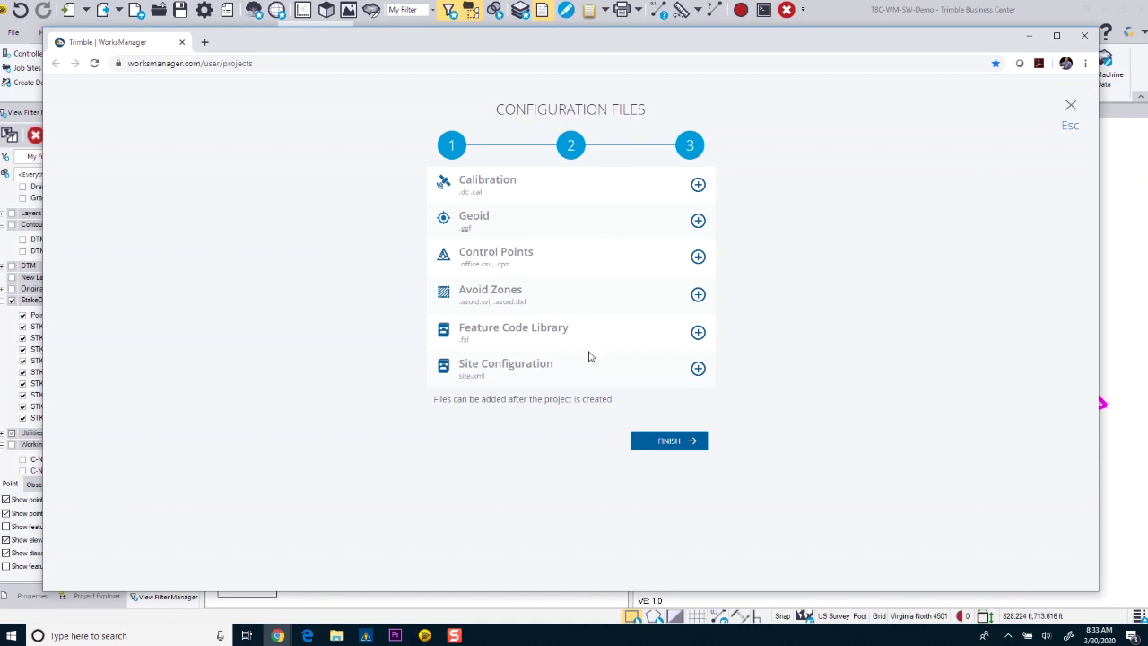
left_click(669, 441)
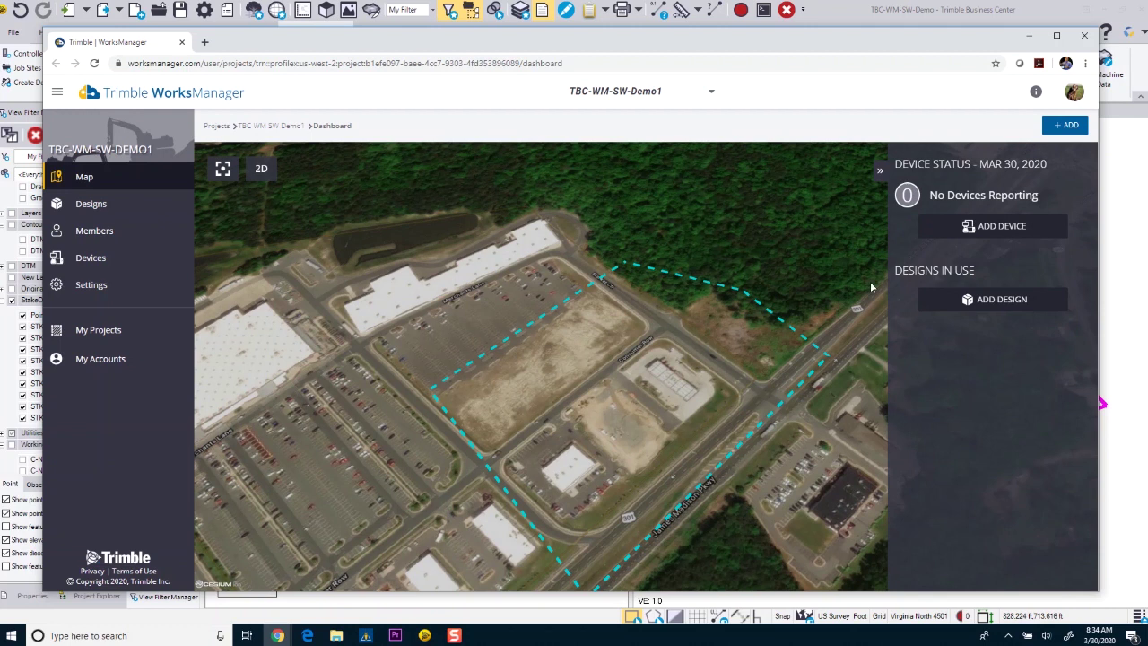
- Search the account's devices for the owner's tablet, add it to the project, and open the project's designs list
left_click(969, 230)
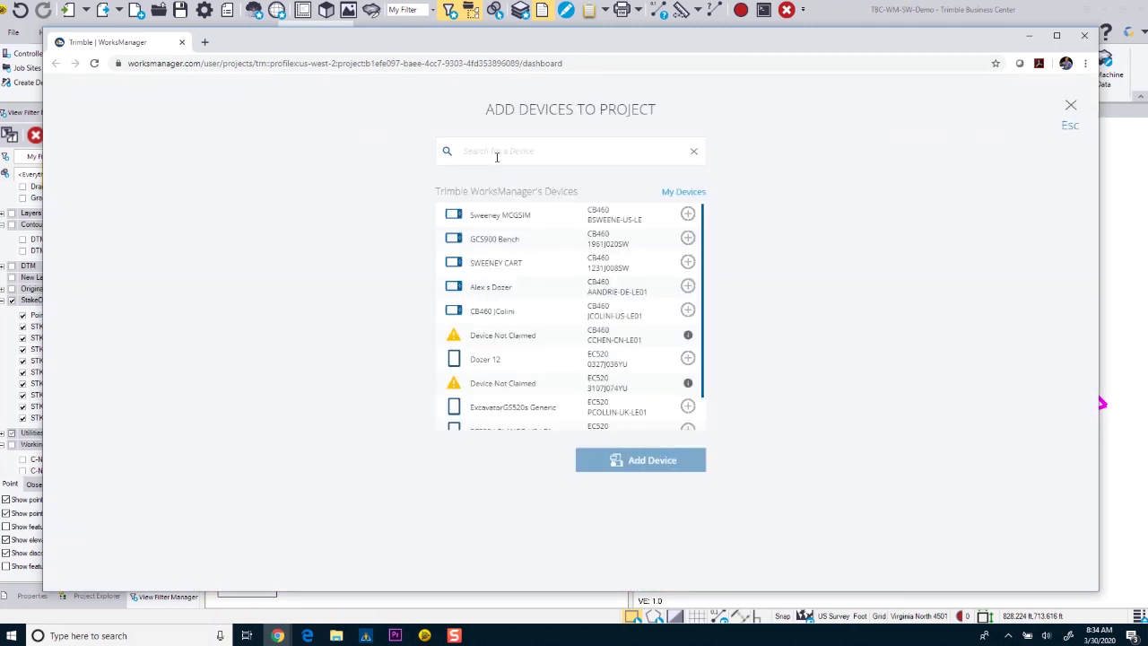
type("carri")
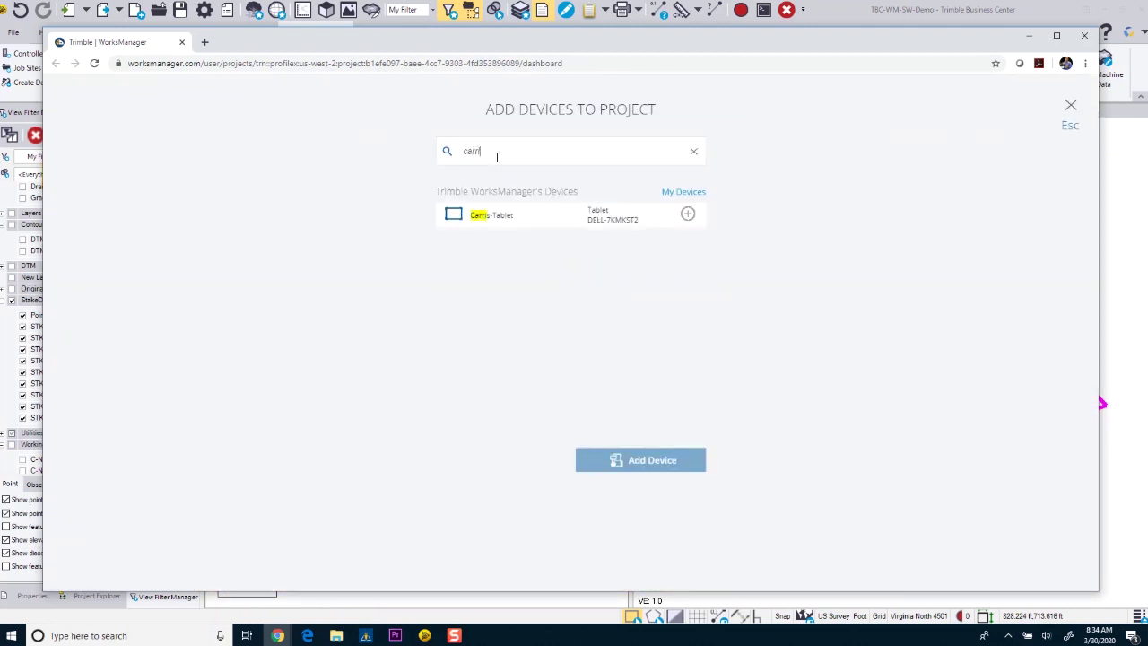
left_click(484, 213)
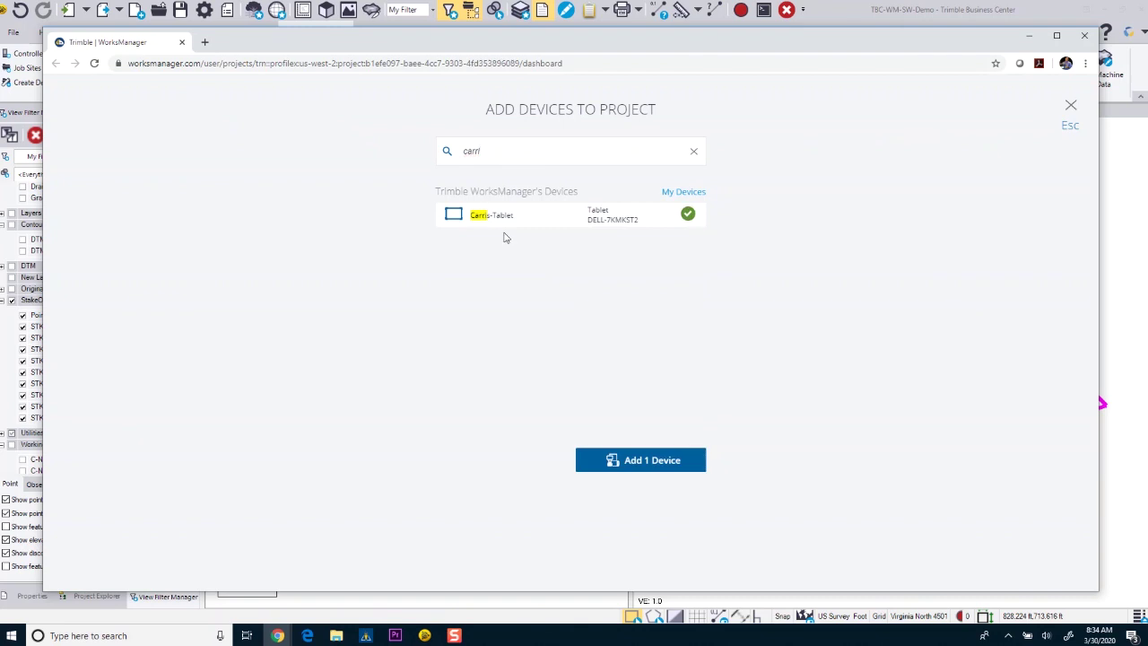
left_click(632, 460)
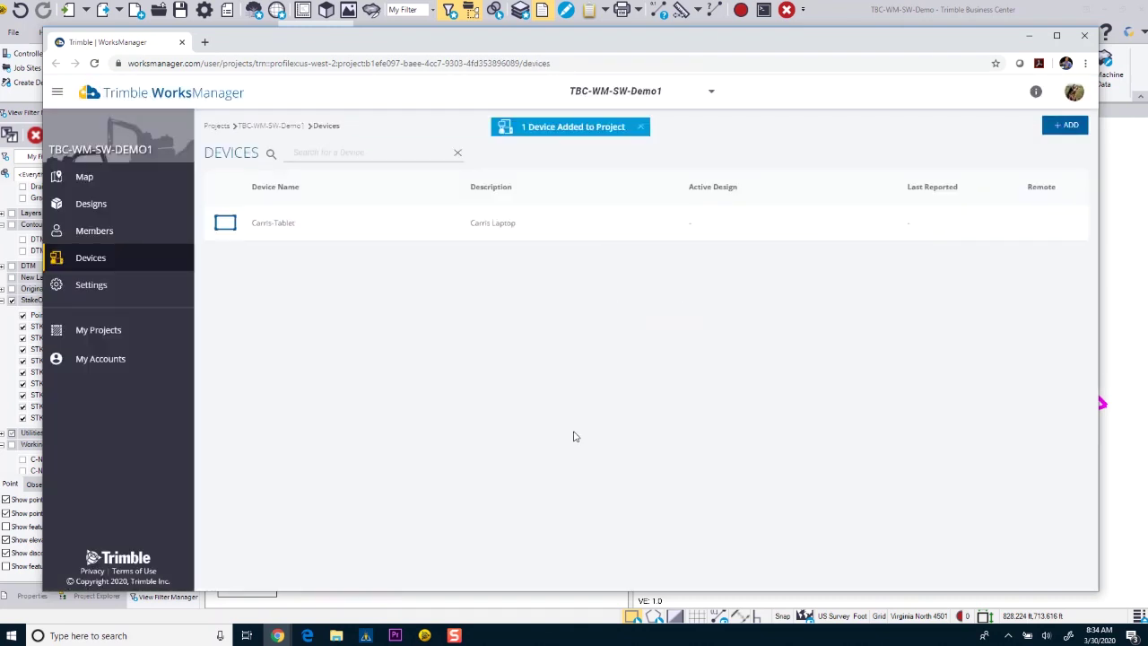
left_click(106, 205)
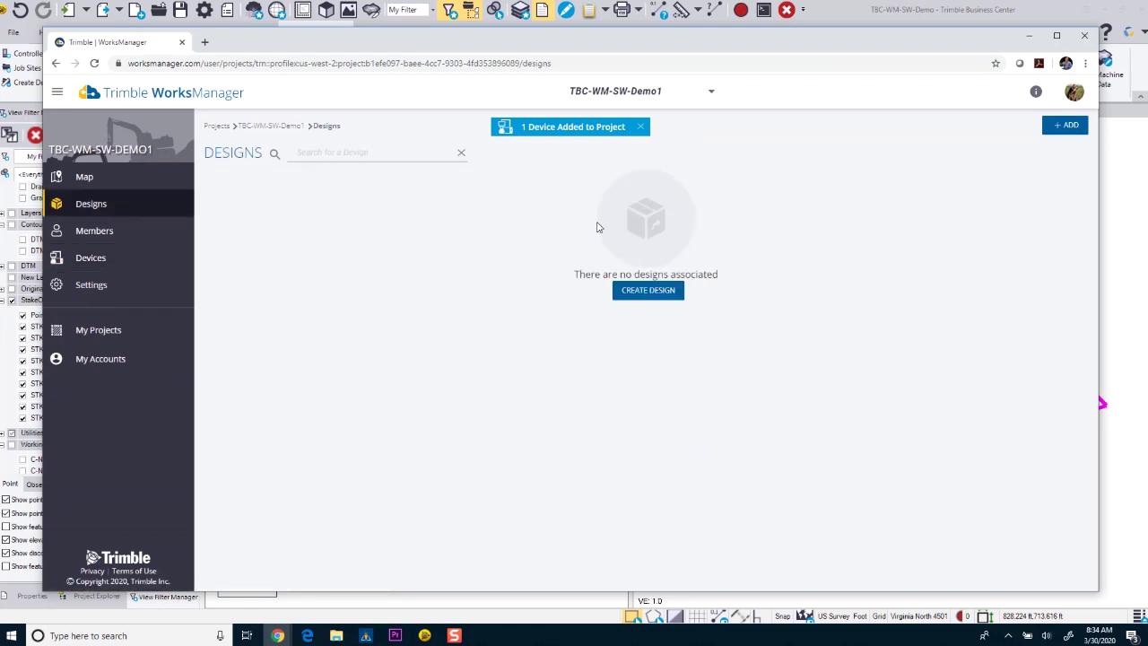
- Switch to Trimble Business Center and assign the WorksManager project TBC-WM-SW-Demo1 under the Trimble WorksManager account
left_click_drag(545, 46, 538, 16)
key("super+Down")
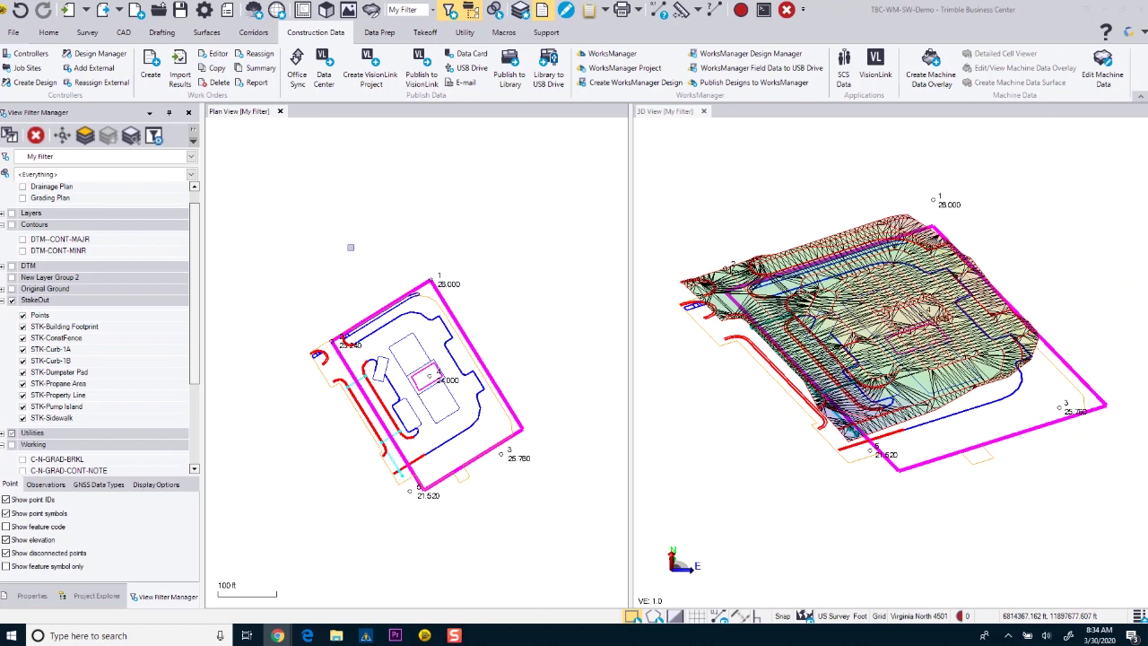
left_click(599, 70)
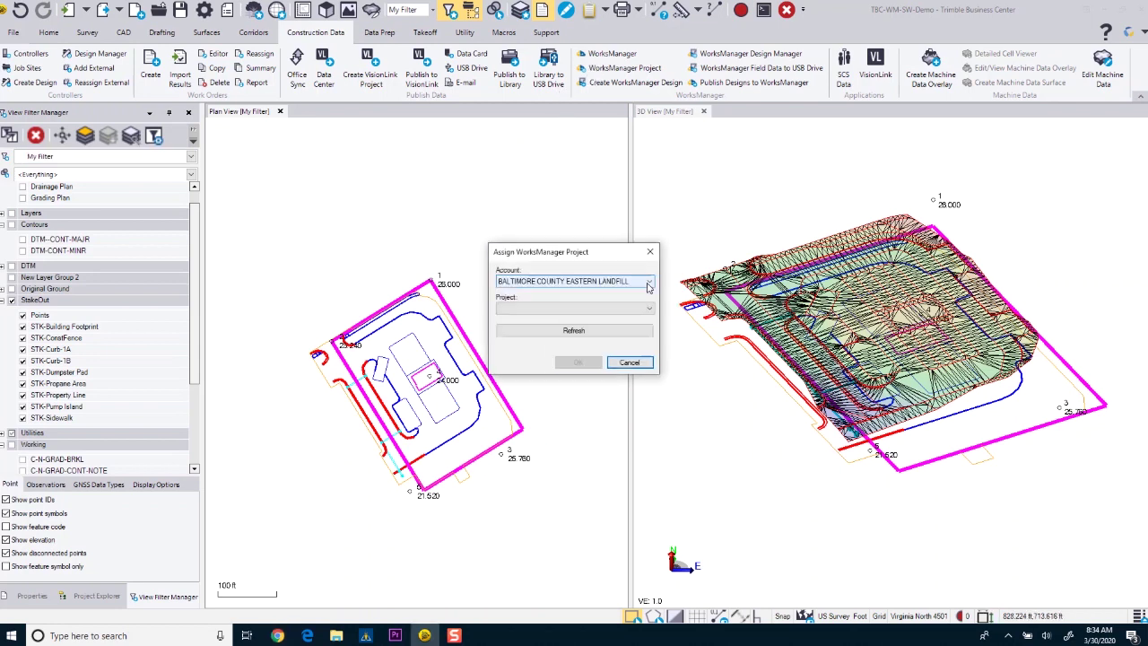
left_click(649, 281)
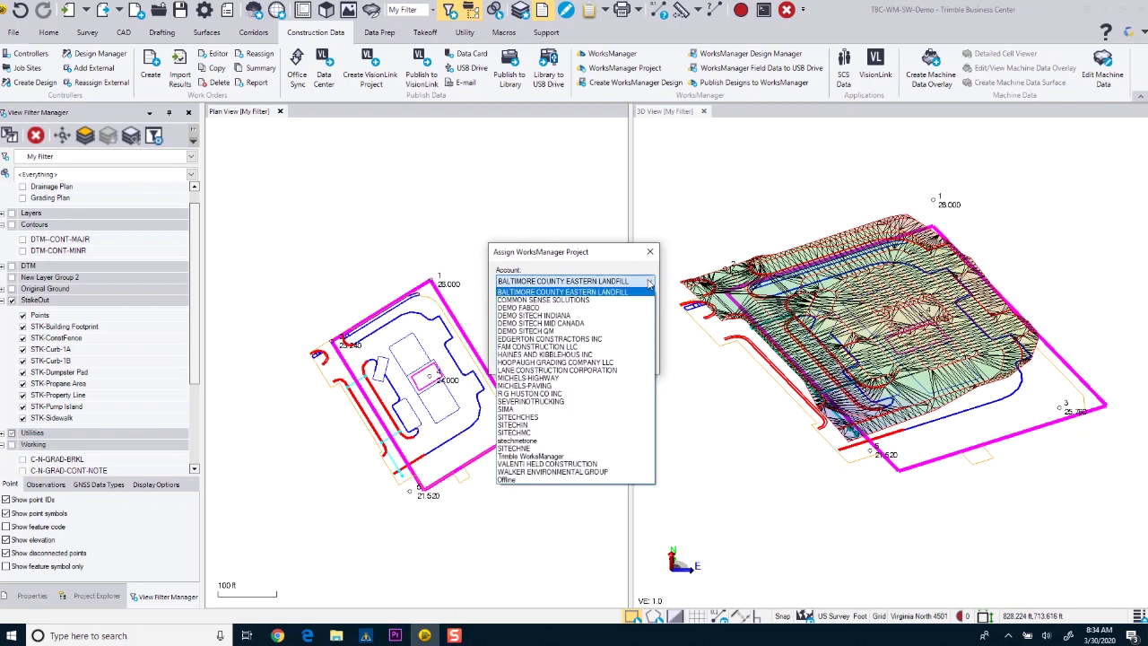
left_click(556, 455)
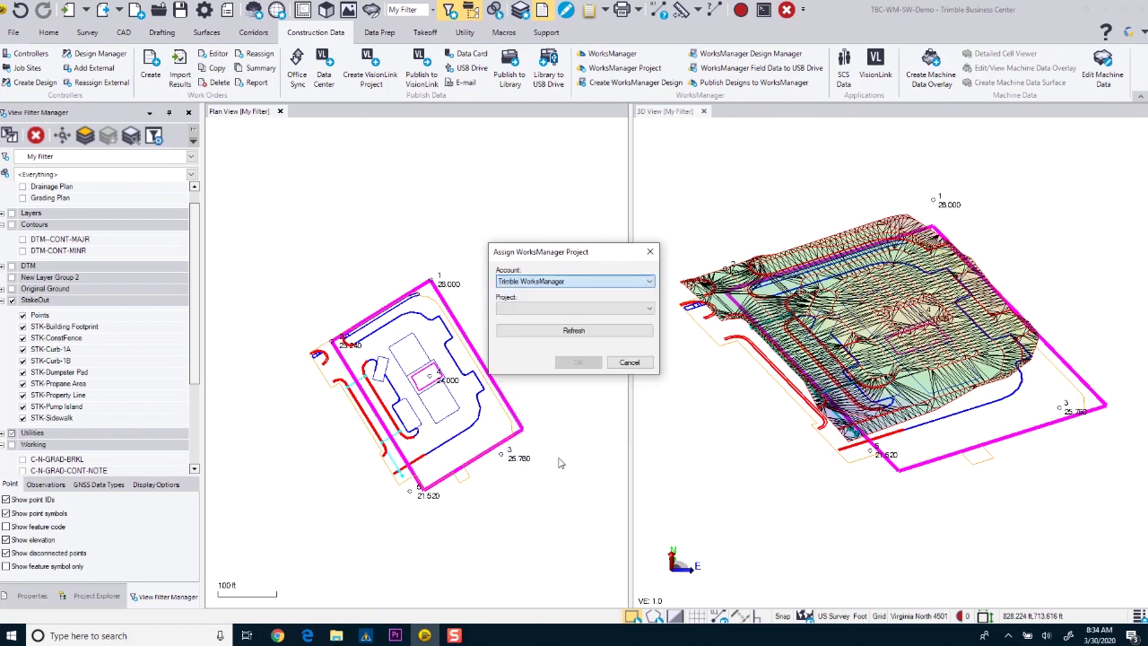
left_click(649, 308)
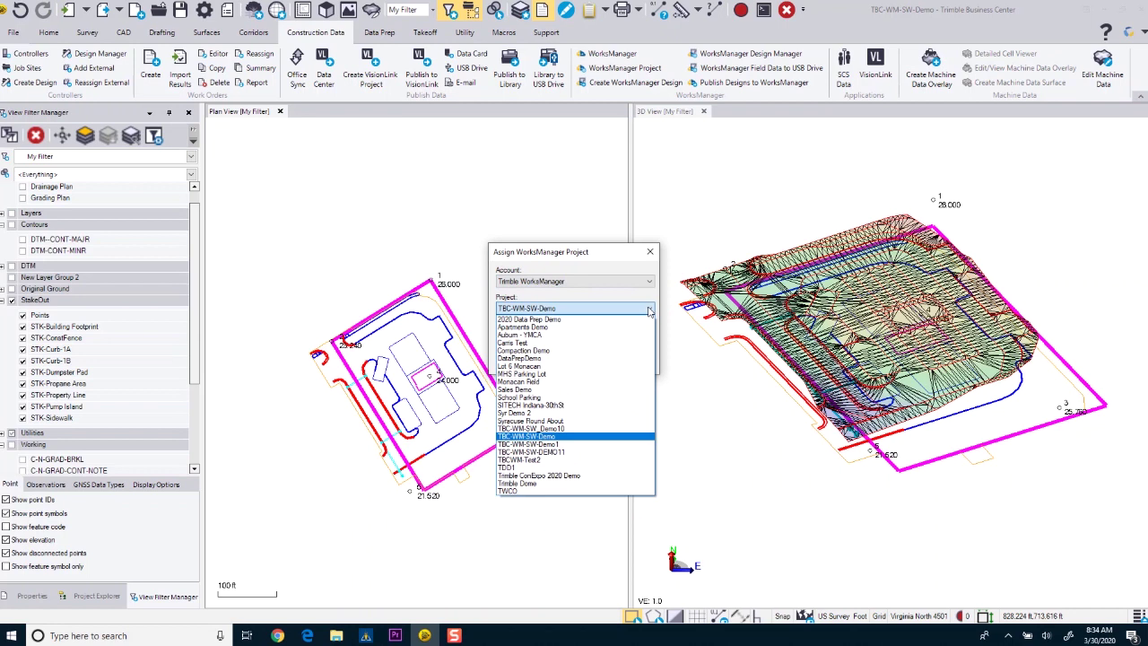
left_click(541, 446)
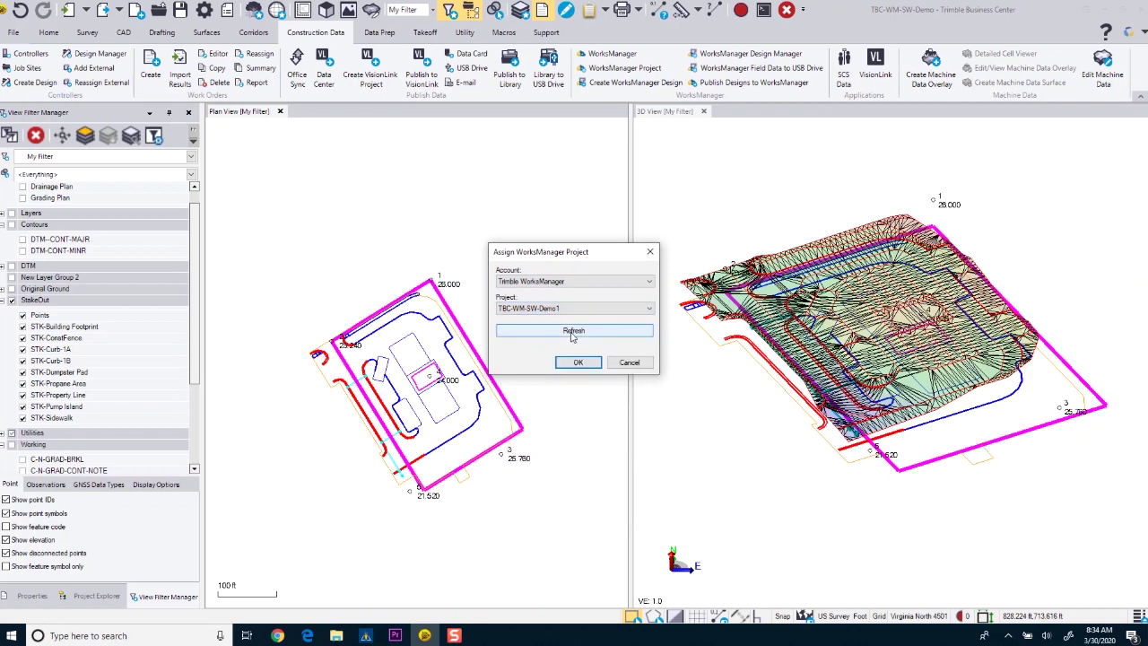
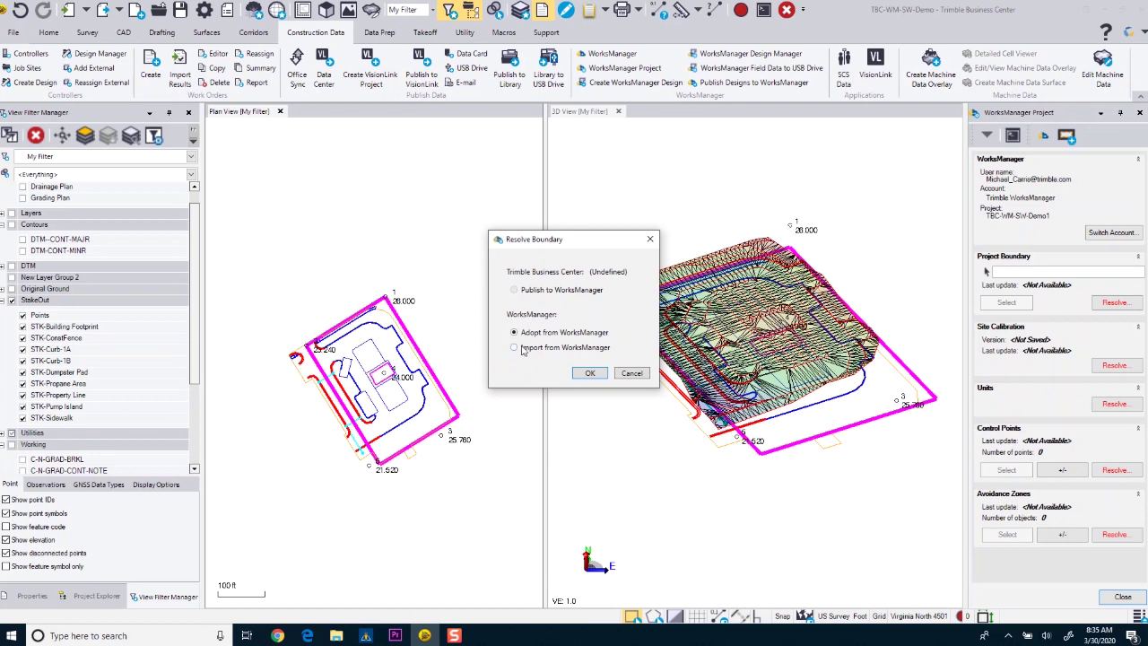
- Resolve the project boundary by adopting it from WorksManager, and resolve the units by publishing them to WorksManager
left_click(590, 373)
scroll(446, 368, "down", 2)
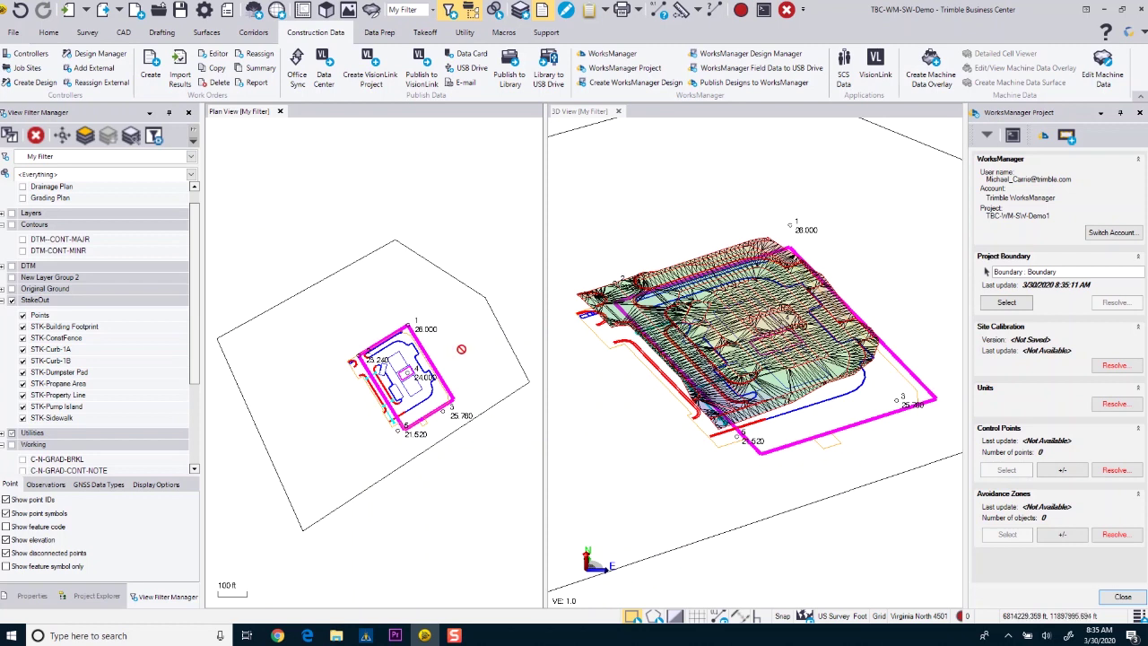
scroll(418, 375, "up", 2)
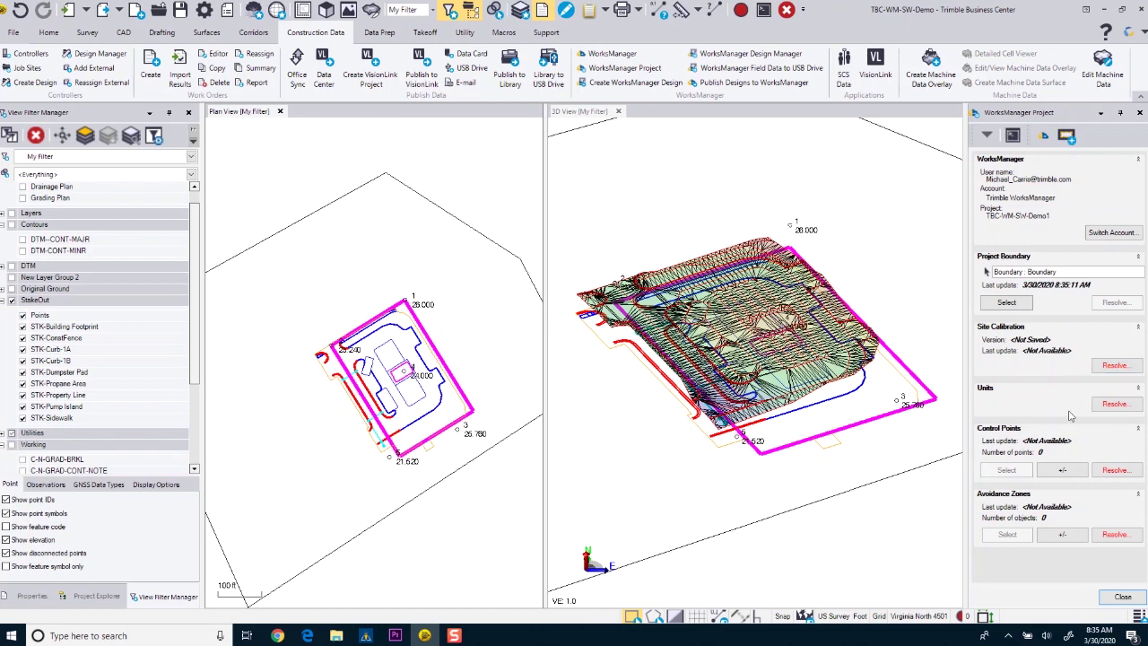
left_click(1112, 404)
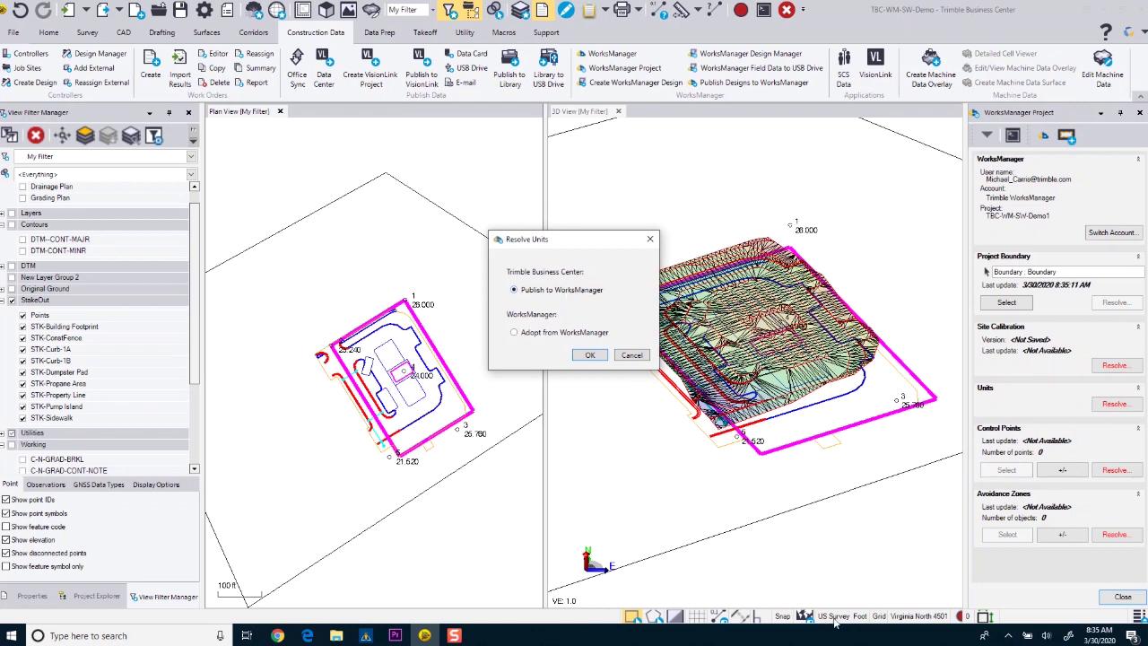
left_click(588, 356)
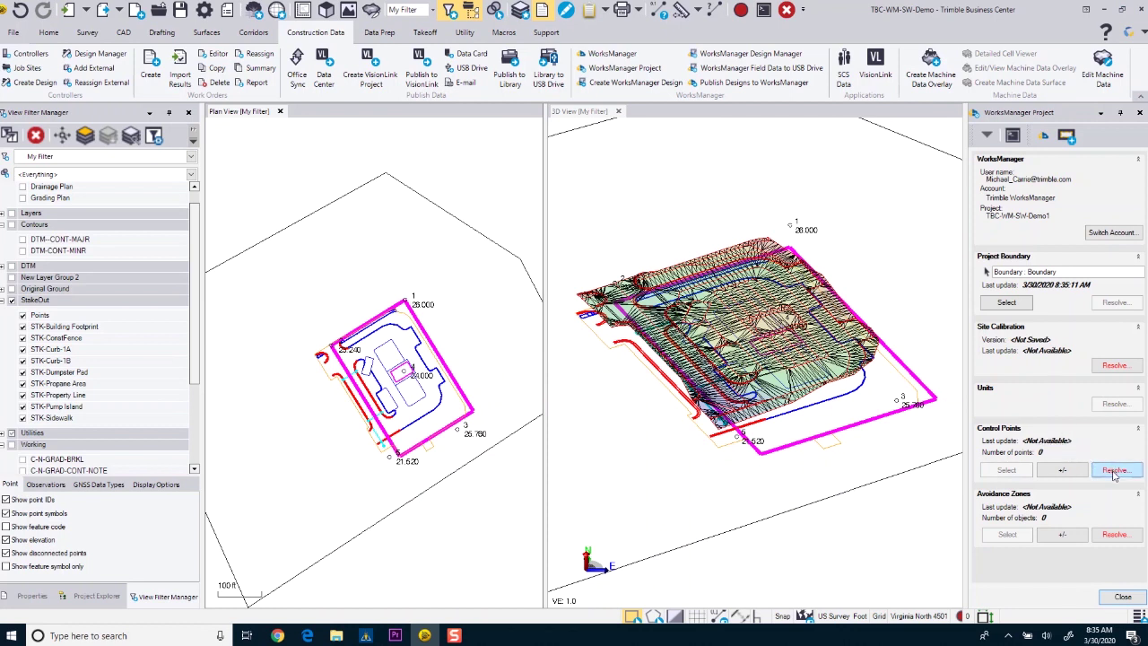
- Add the drawing's five points as the project's control points and publish them to WorksManager
left_click(1063, 472)
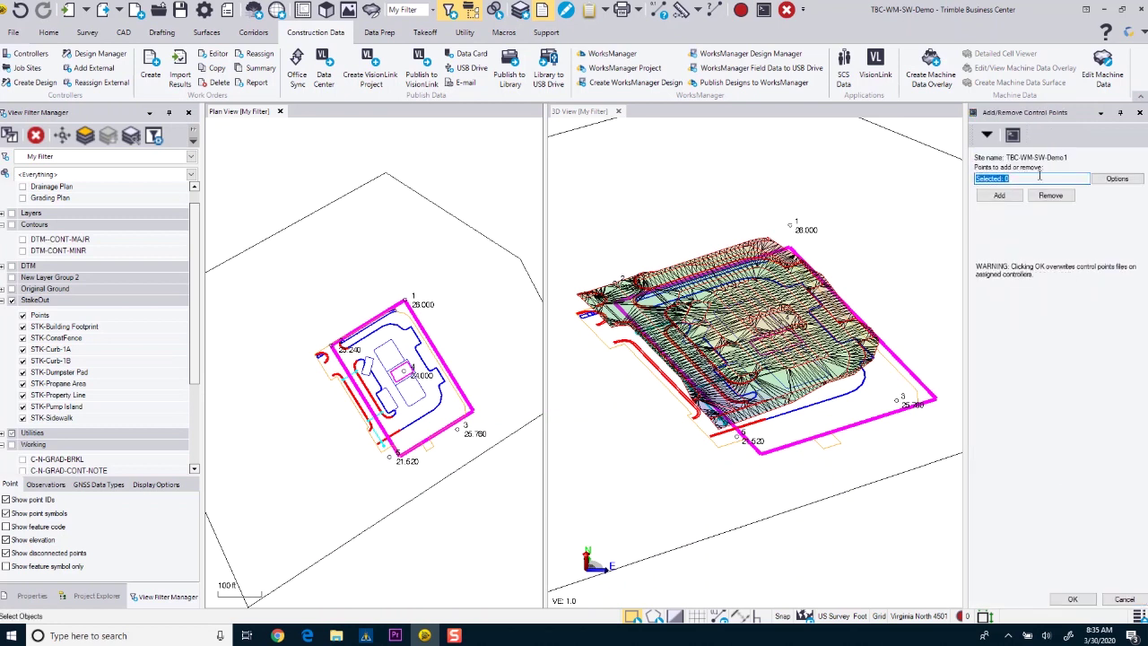
left_click(1116, 178)
left_click(1056, 252)
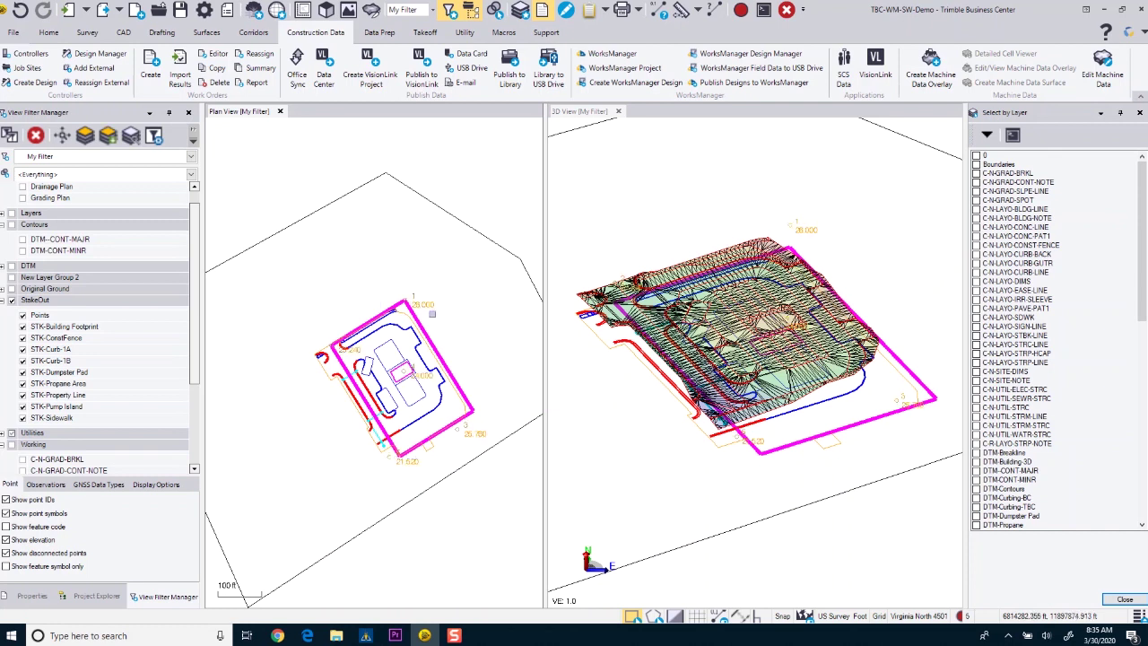
left_click(1125, 599)
left_click(1001, 196)
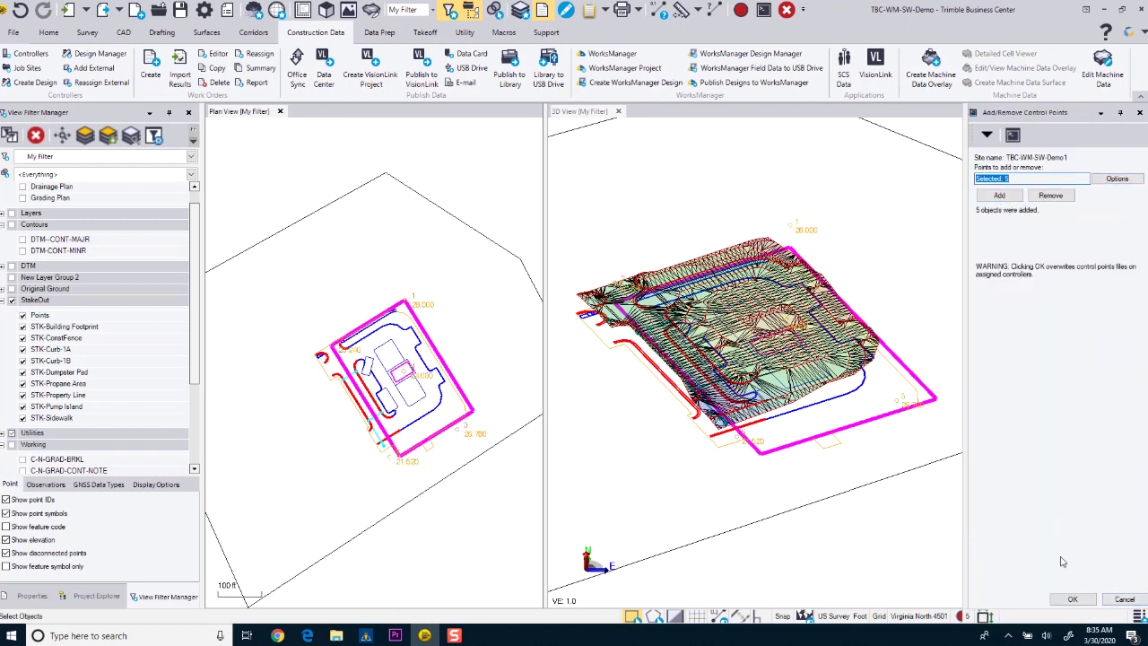
left_click(1072, 598)
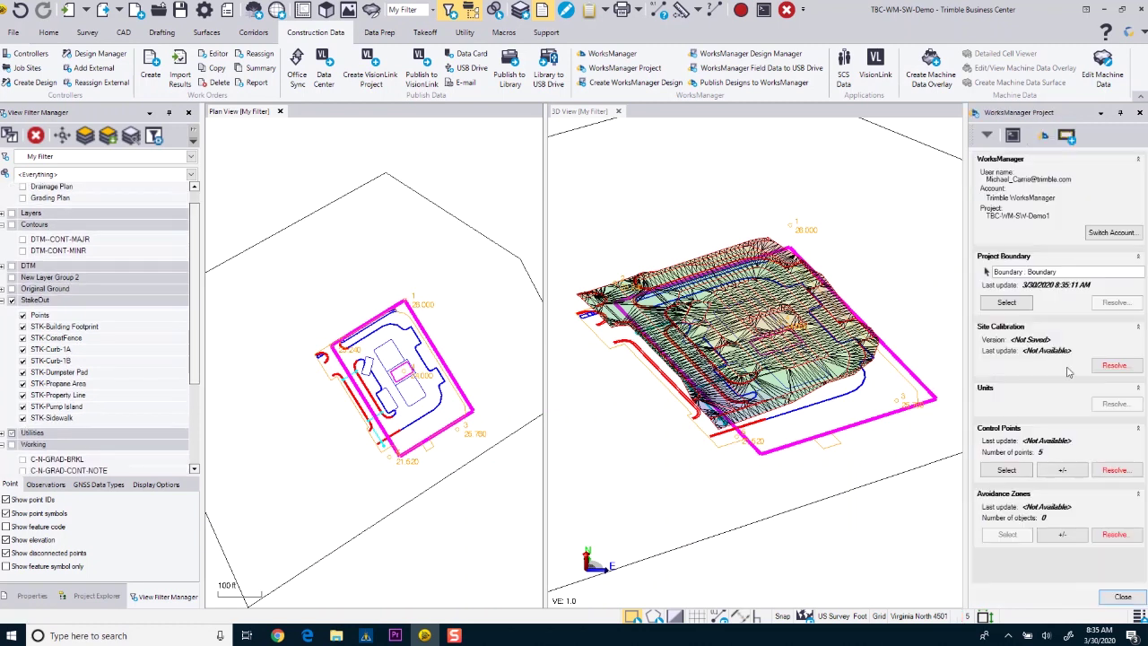
left_click(1115, 470)
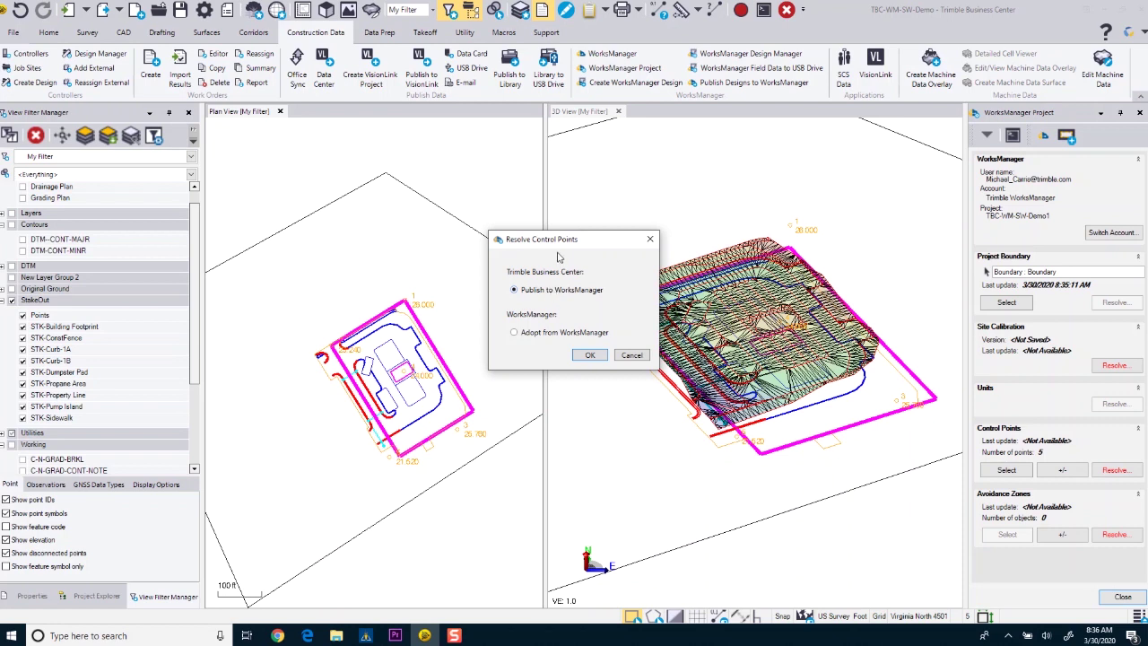
left_click(590, 355)
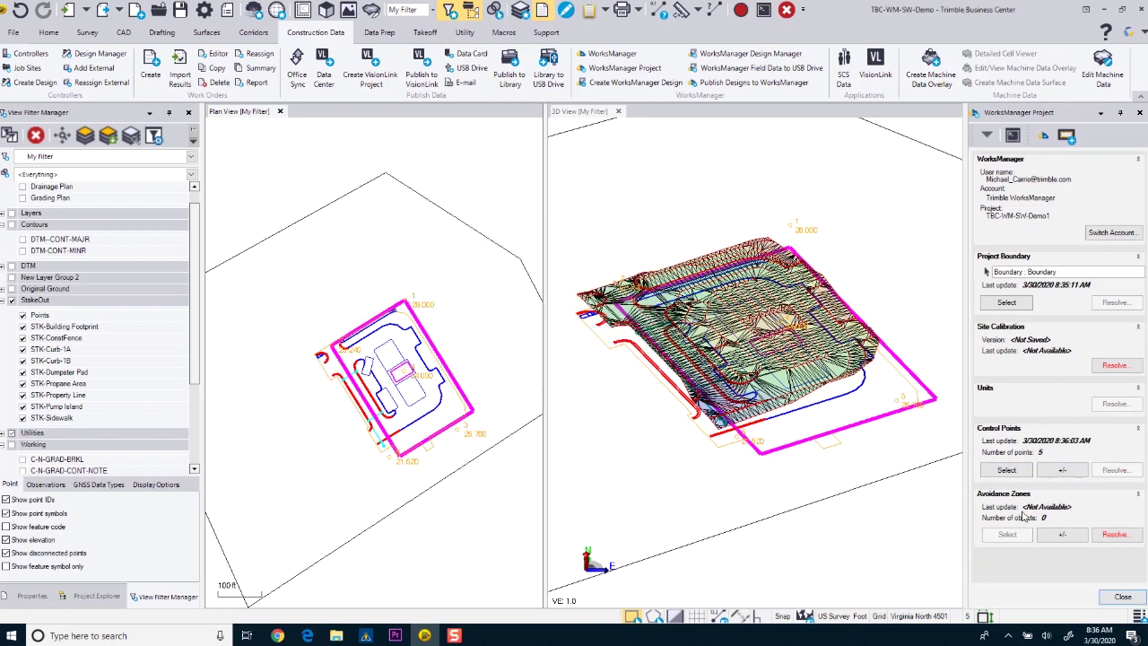
- Resolve the avoidance zones by publishing them to WorksManager, and close the WorksManager project settings
left_click(1114, 535)
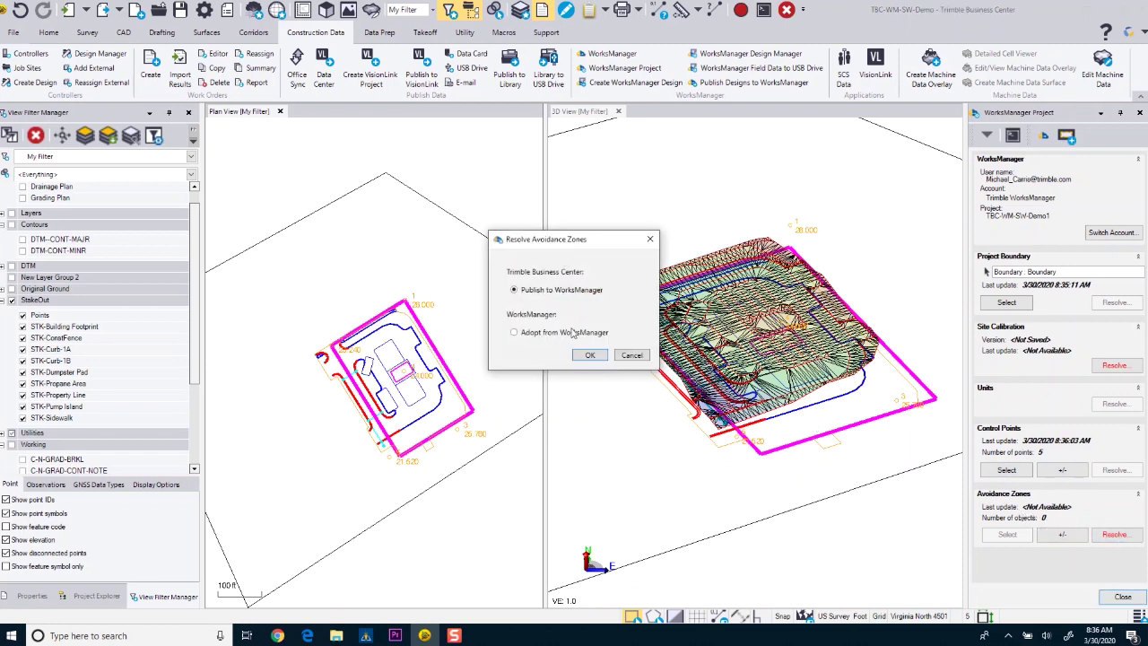
left_click(586, 357)
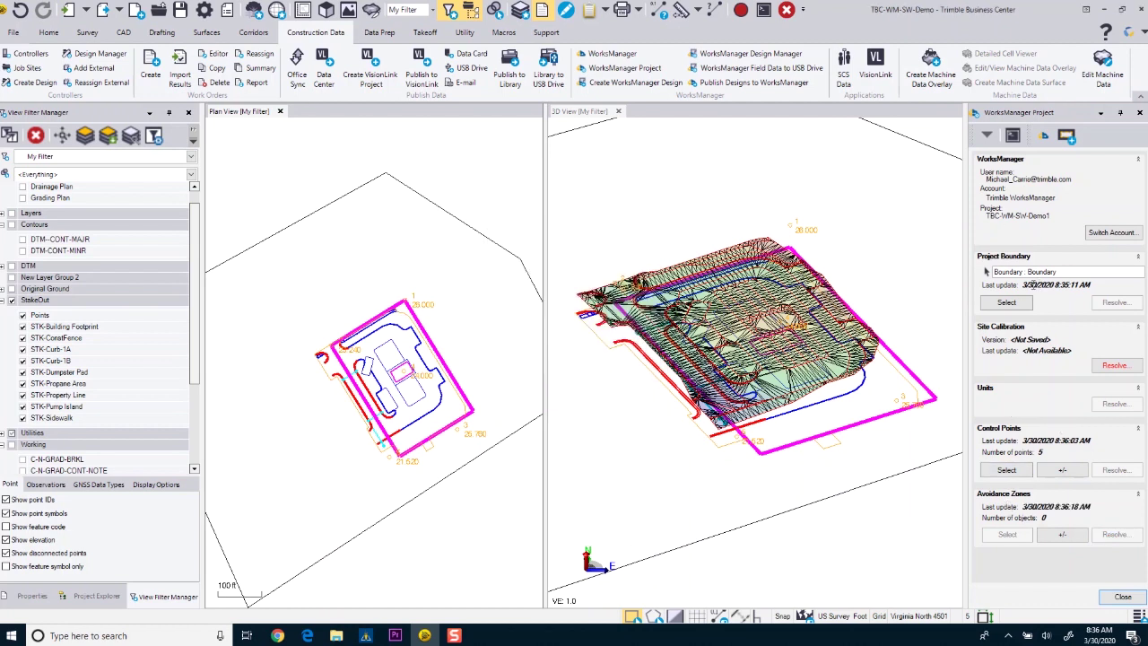
left_click(1122, 596)
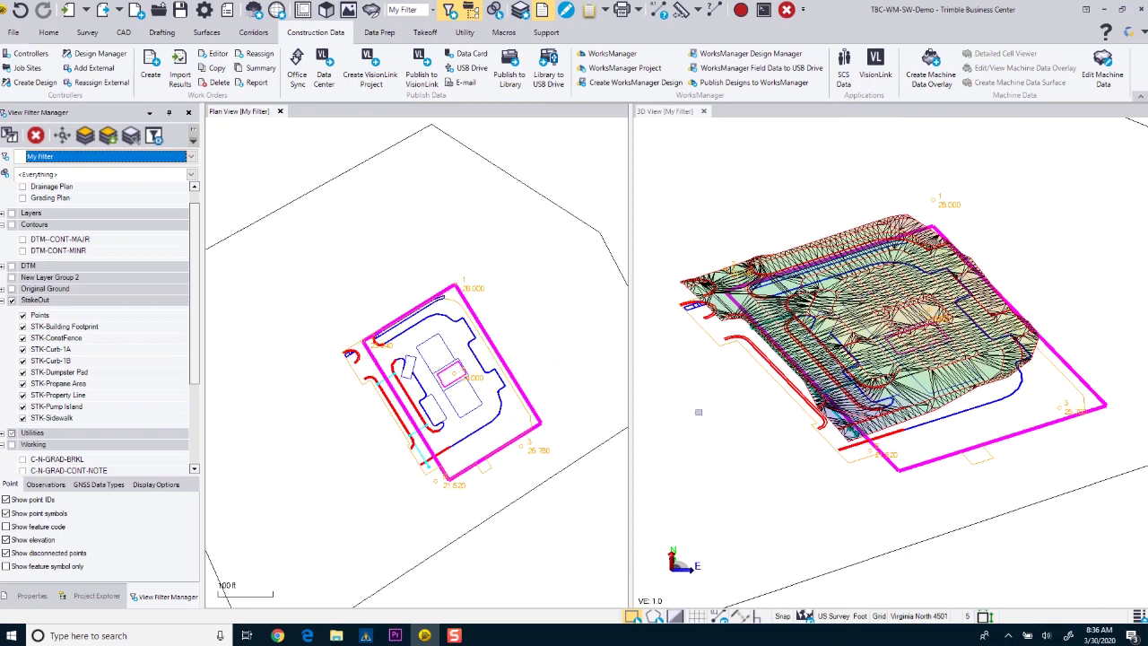
- Switch to the WorksManager website and check the configuration files and boundary in the project's settings
left_click(278, 635)
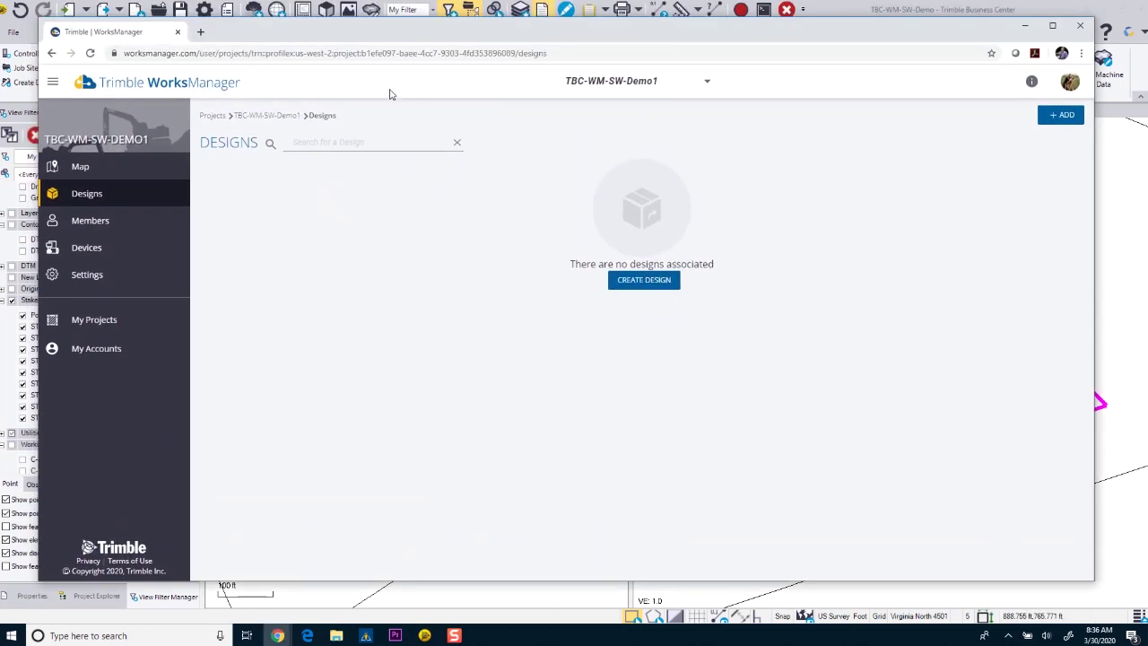
left_click(82, 279)
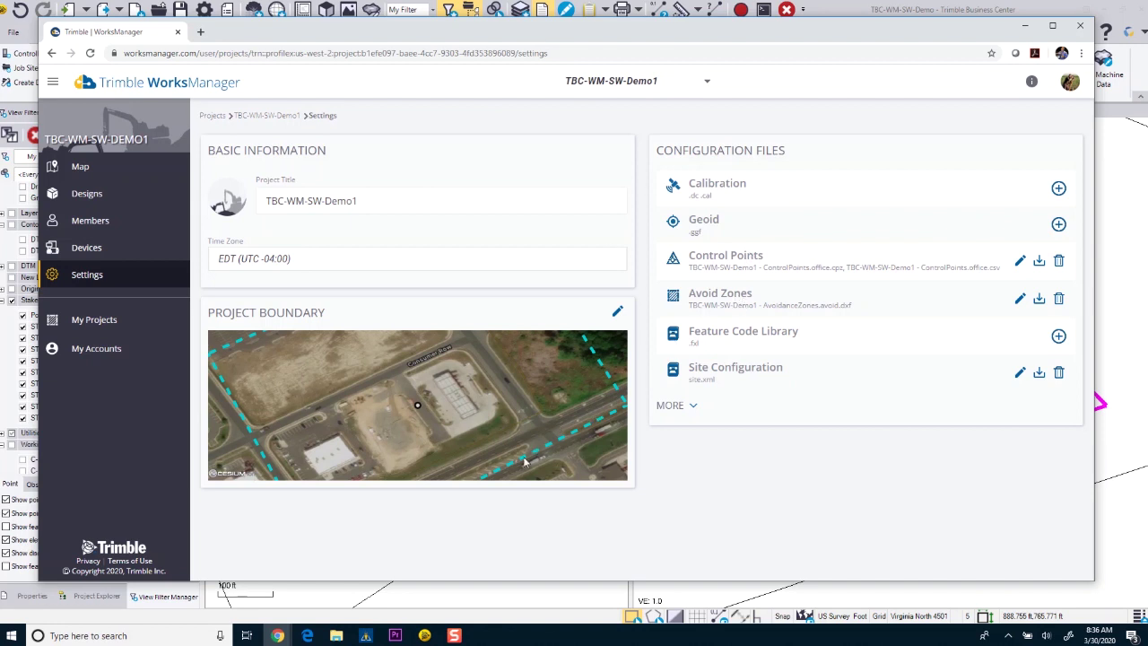
- Switch to Trimble Siteworks and synchronize the project TBC-WM-SW-Demo1 through Connected Community
left_click(365, 637)
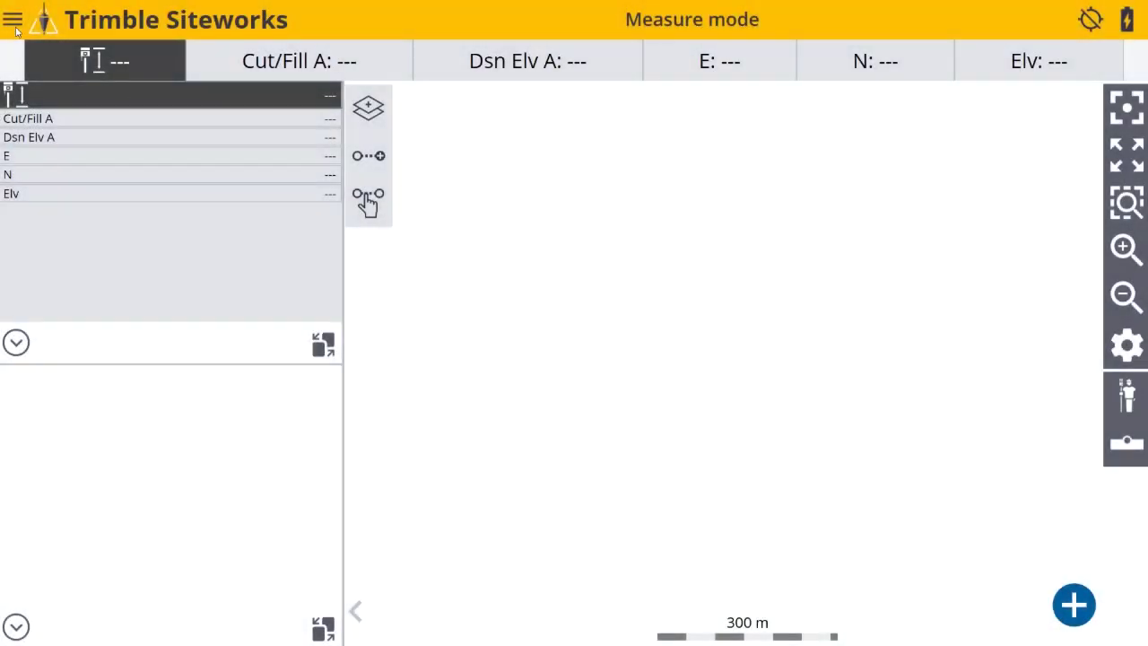
left_click(14, 25)
left_click(46, 254)
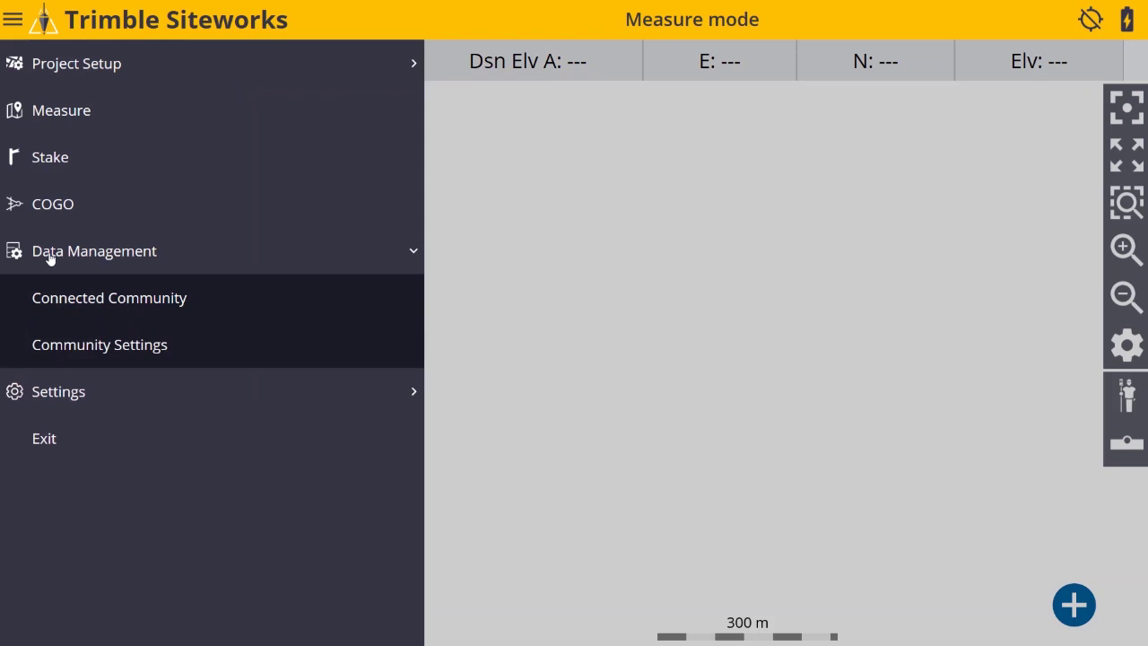
left_click(77, 302)
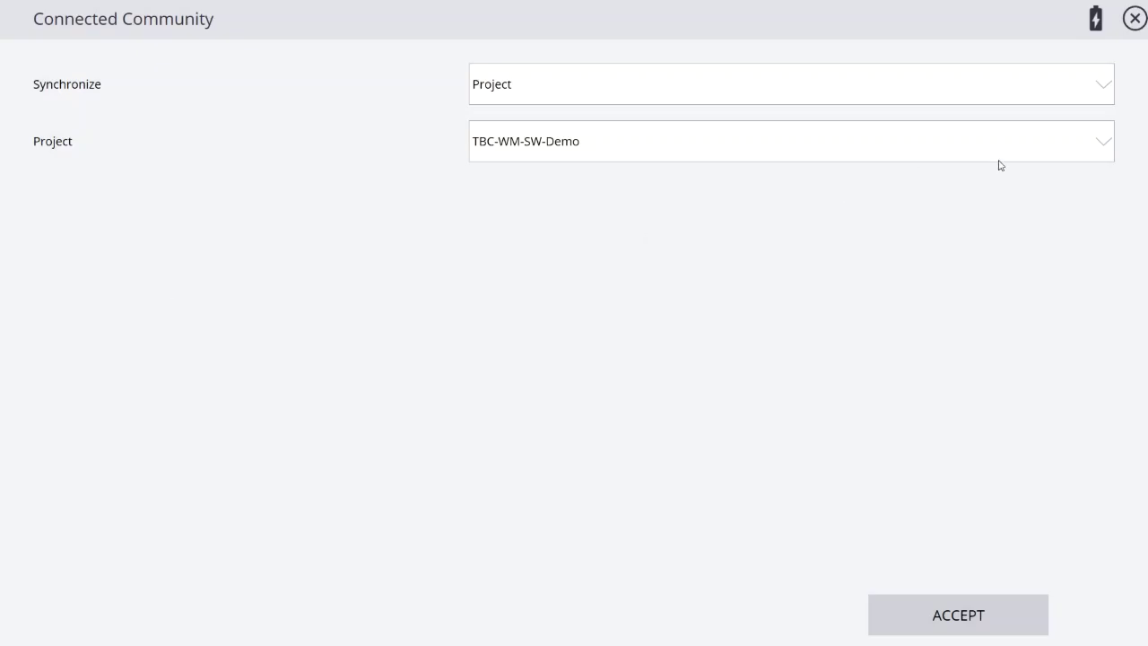
left_click(1103, 144)
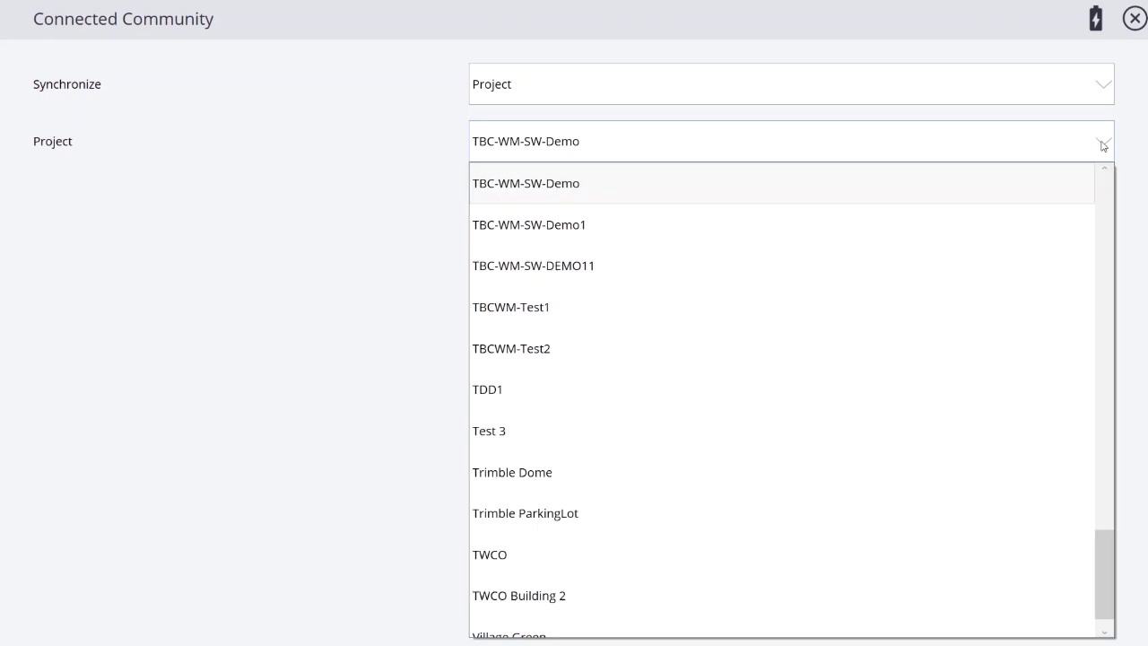
left_click(556, 225)
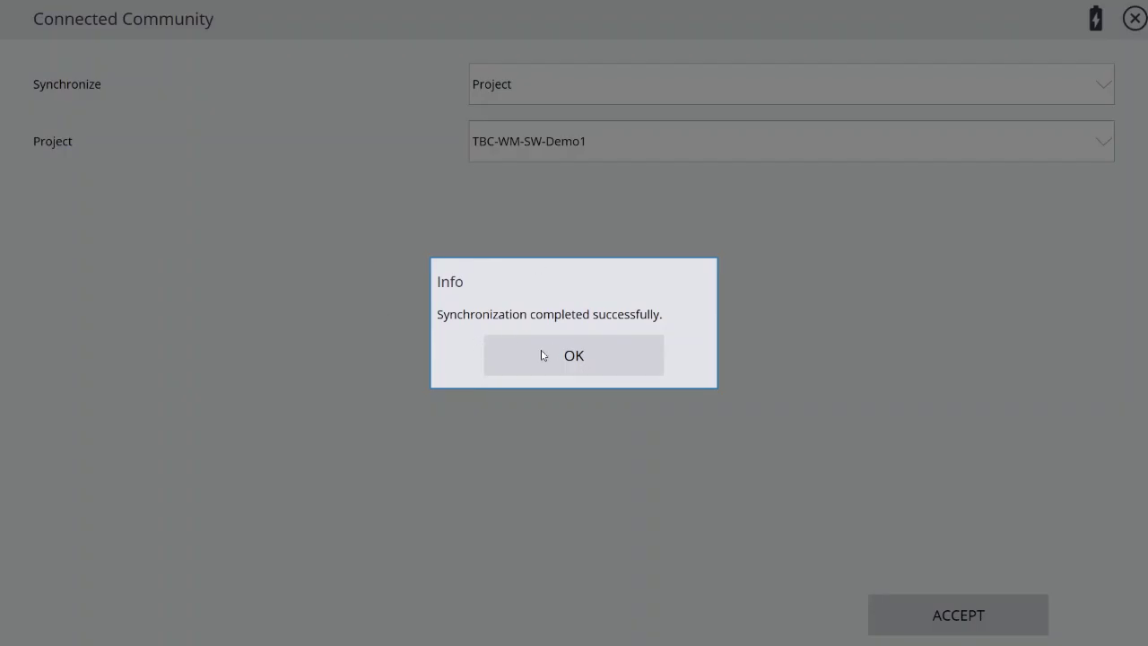
left_click(580, 363)
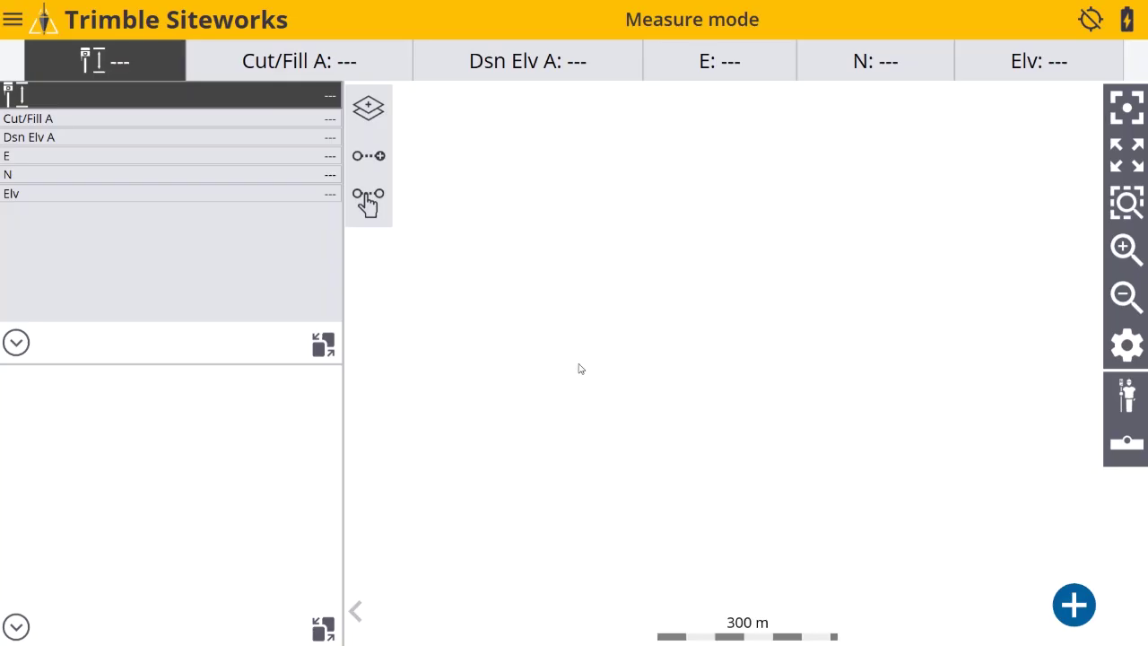
- Change the Siteworks project, choosing TBC-WM-SW-Demo1 as the project to open
left_click(14, 23)
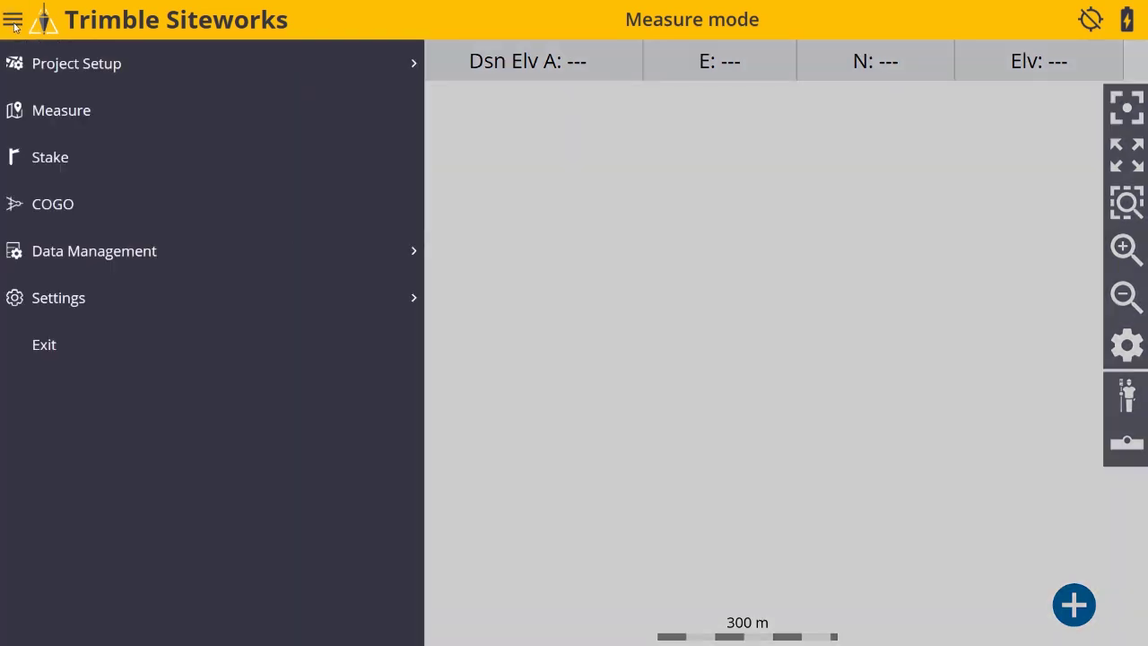
left_click(40, 64)
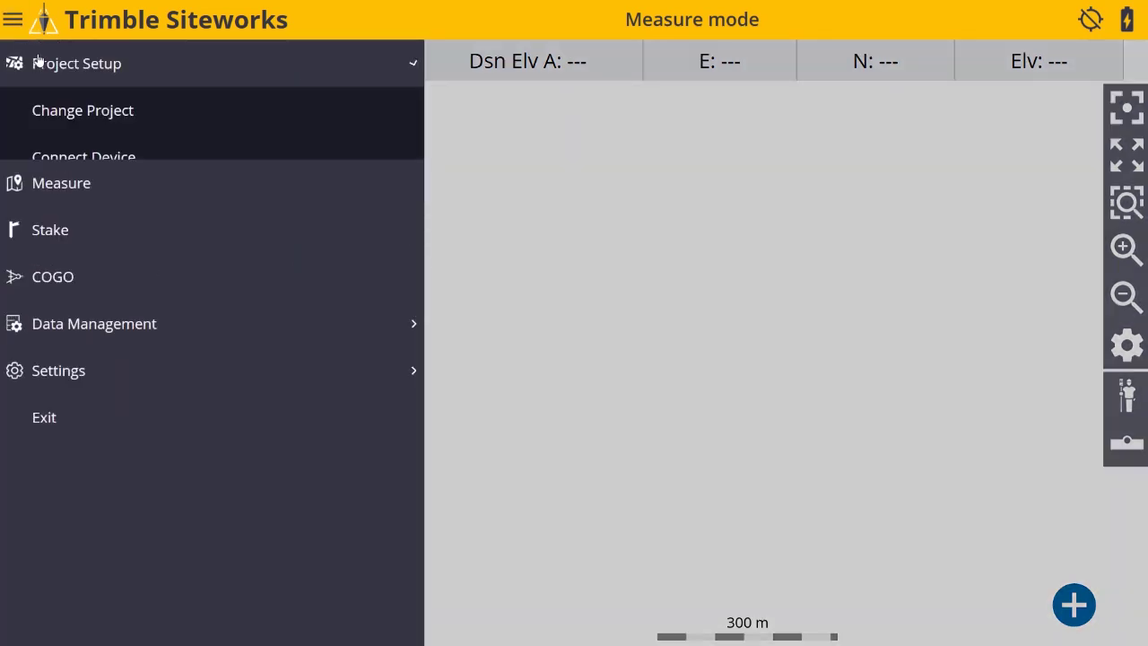
left_click(69, 111)
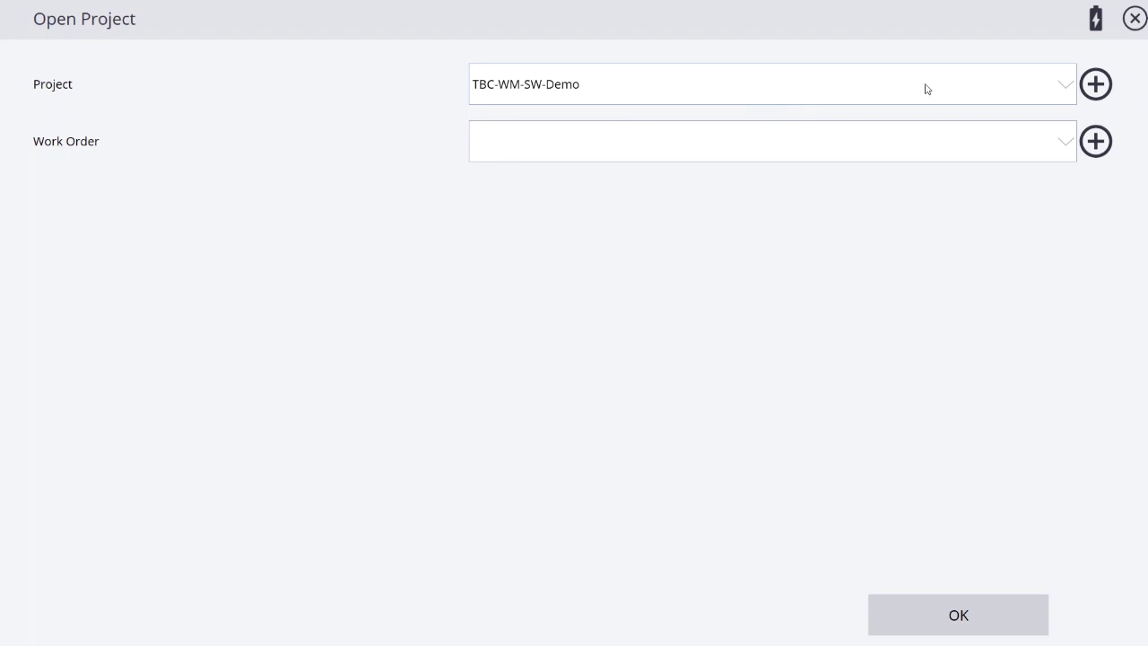
left_click(1054, 82)
left_click(556, 301)
- Create a work order named Site Cal with the instructions "Calibrate the Site" and open the project with no design
left_click(1094, 141)
left_click(636, 83)
type("Site Cal")
key("Tab")
type("Calibra")
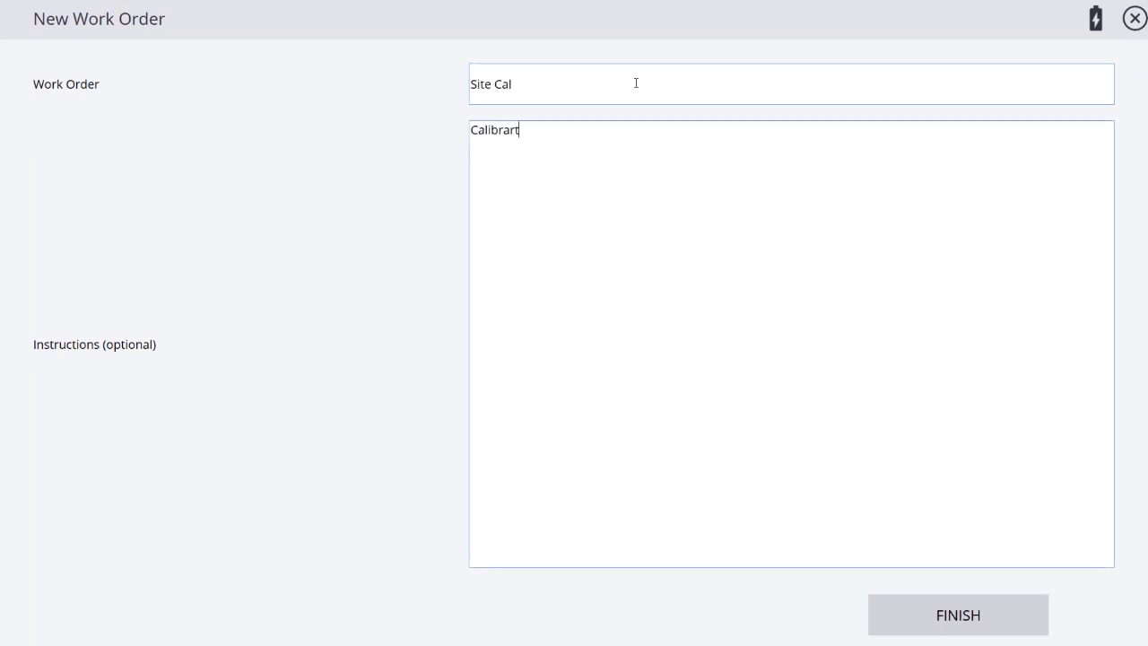
type("te the Site")
left_click(932, 615)
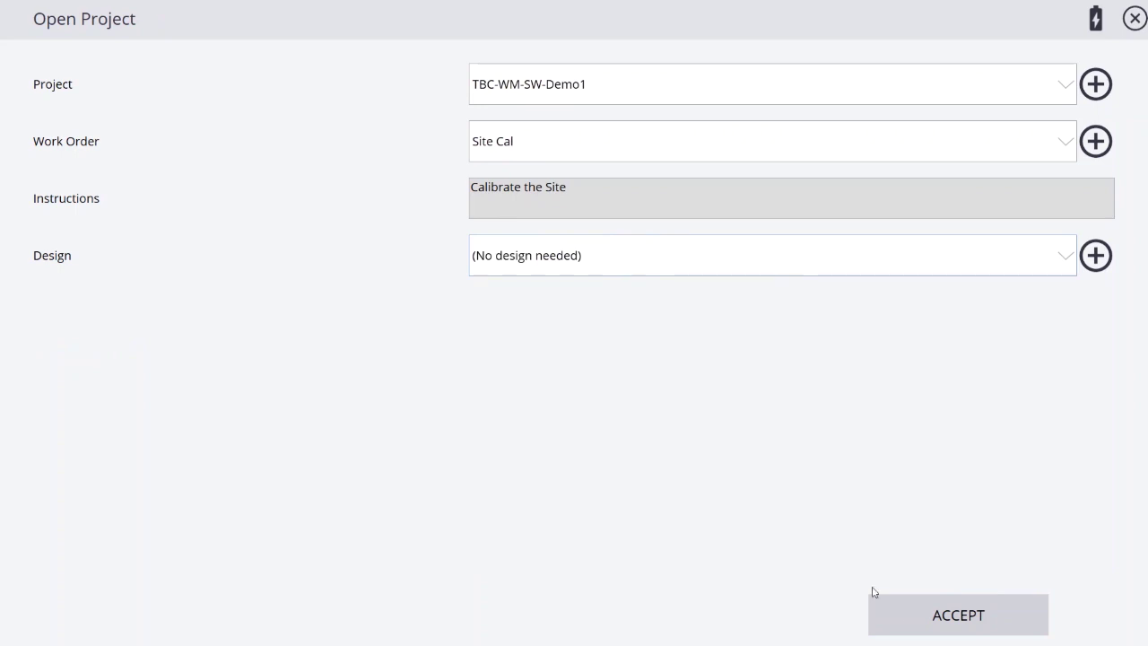
left_click(951, 625)
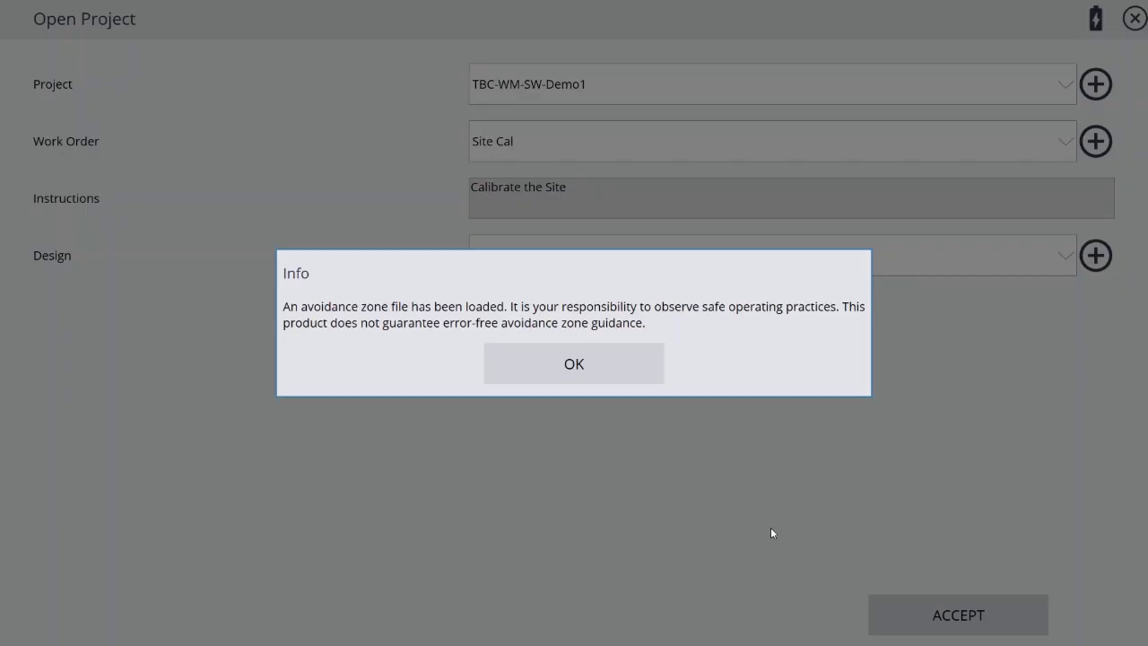
left_click(591, 380)
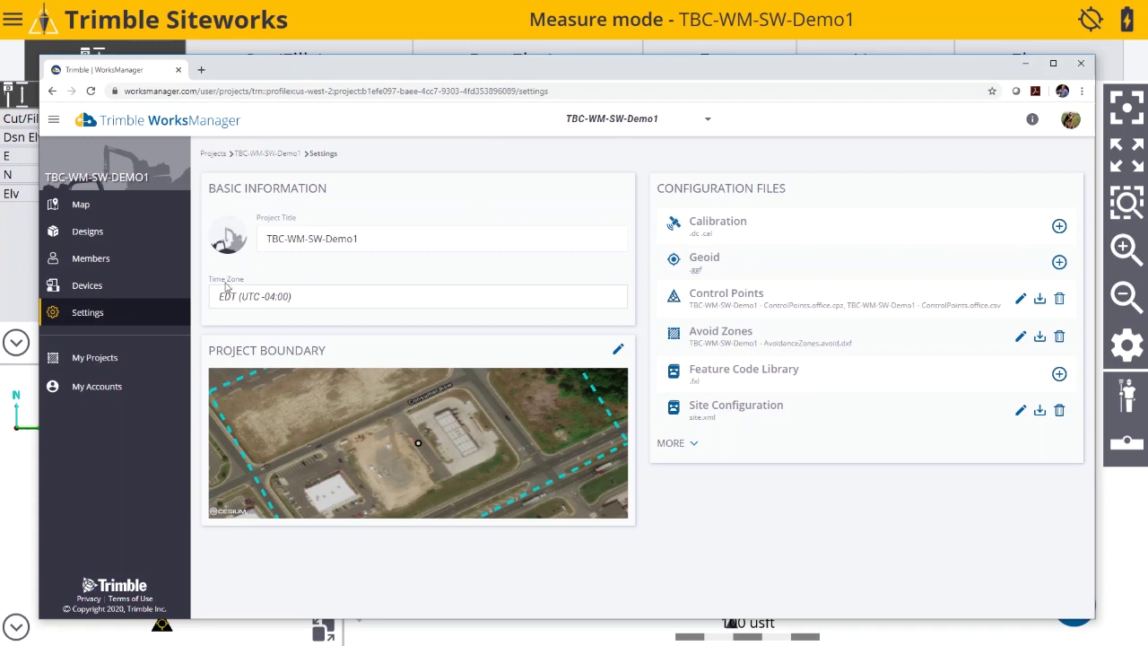
- Switch to the WorksManager website and upload TBC-WM-SW-Demo1.dc from the TBC-WM-SW-Demo1 folder as the project's calibration file
left_click(1059, 226)
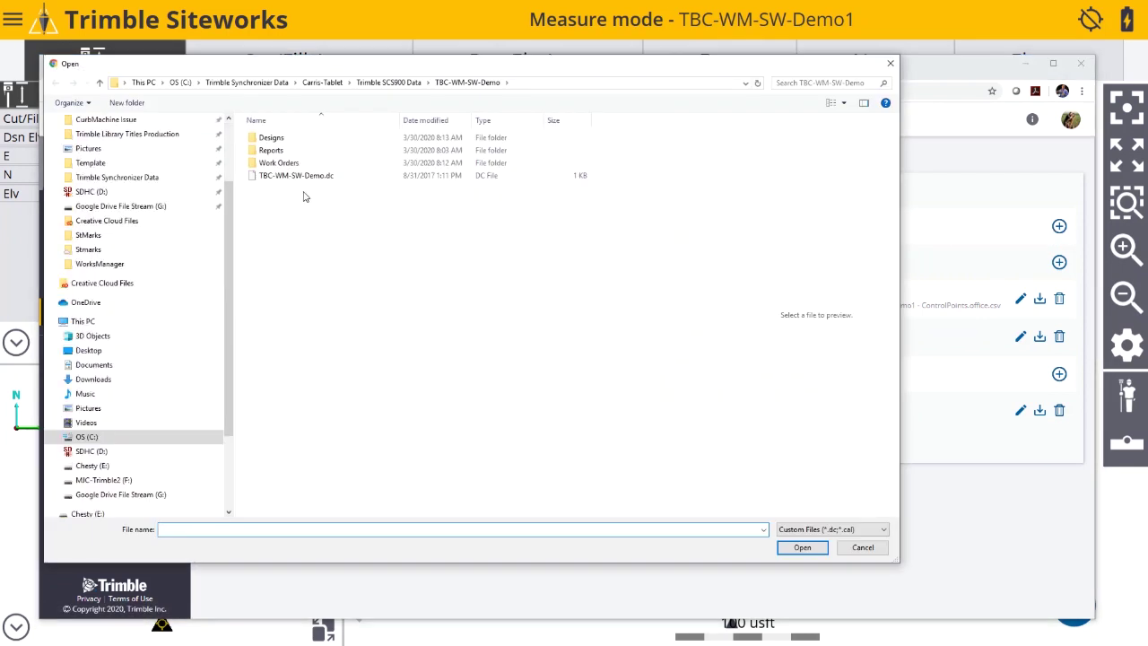
left_click(408, 83)
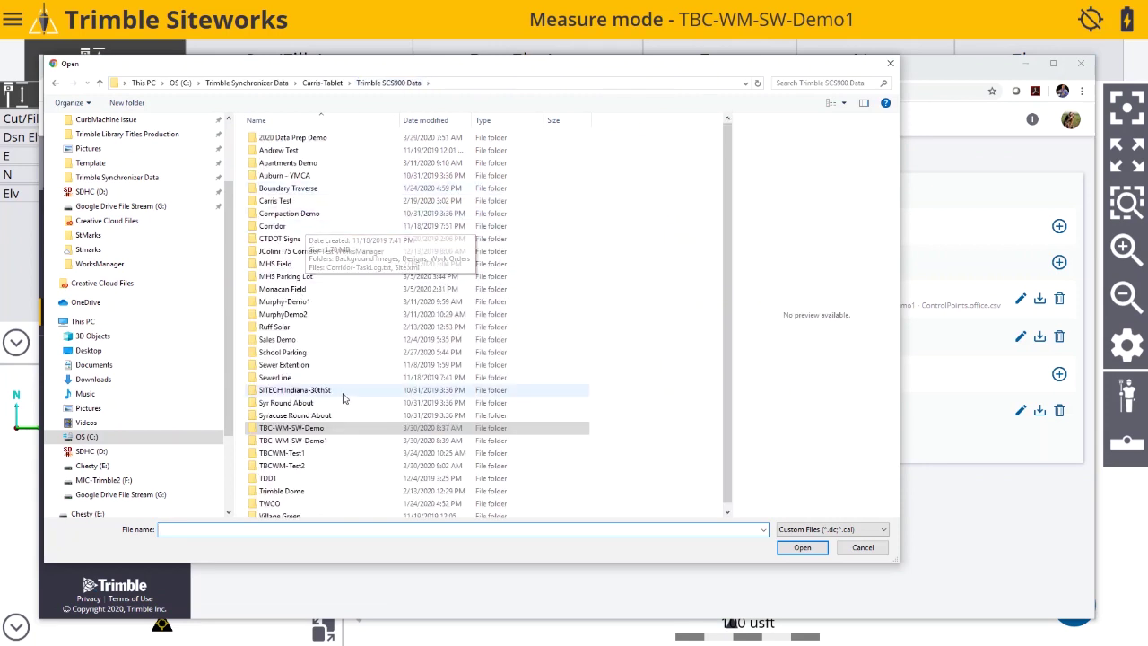
double_click(296, 440)
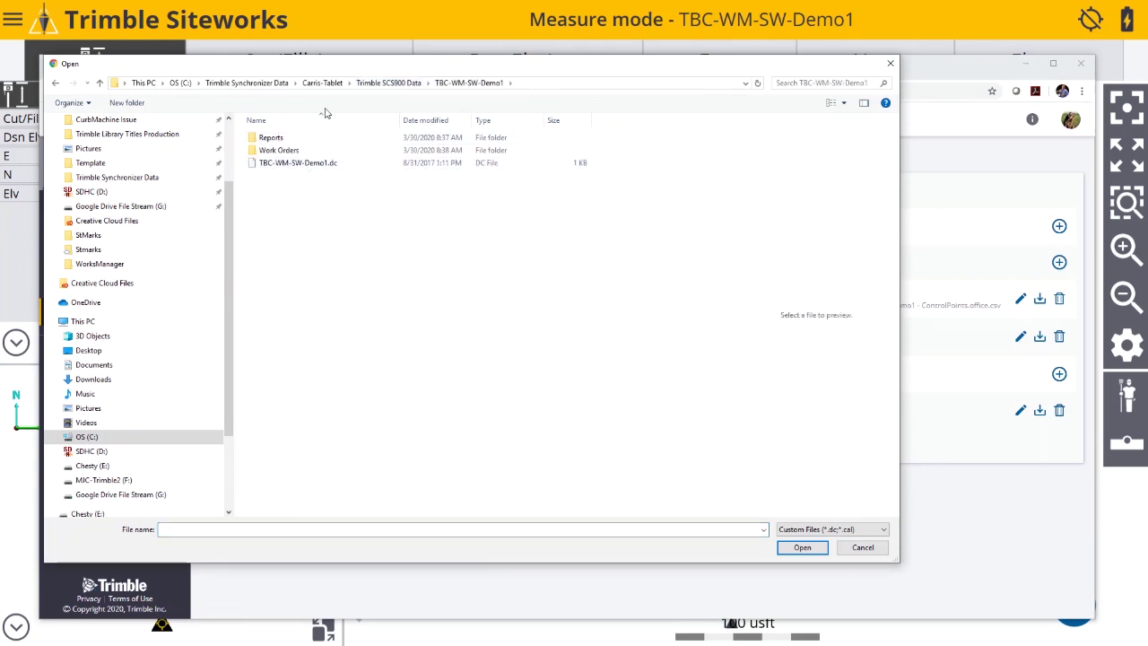
left_click(294, 164)
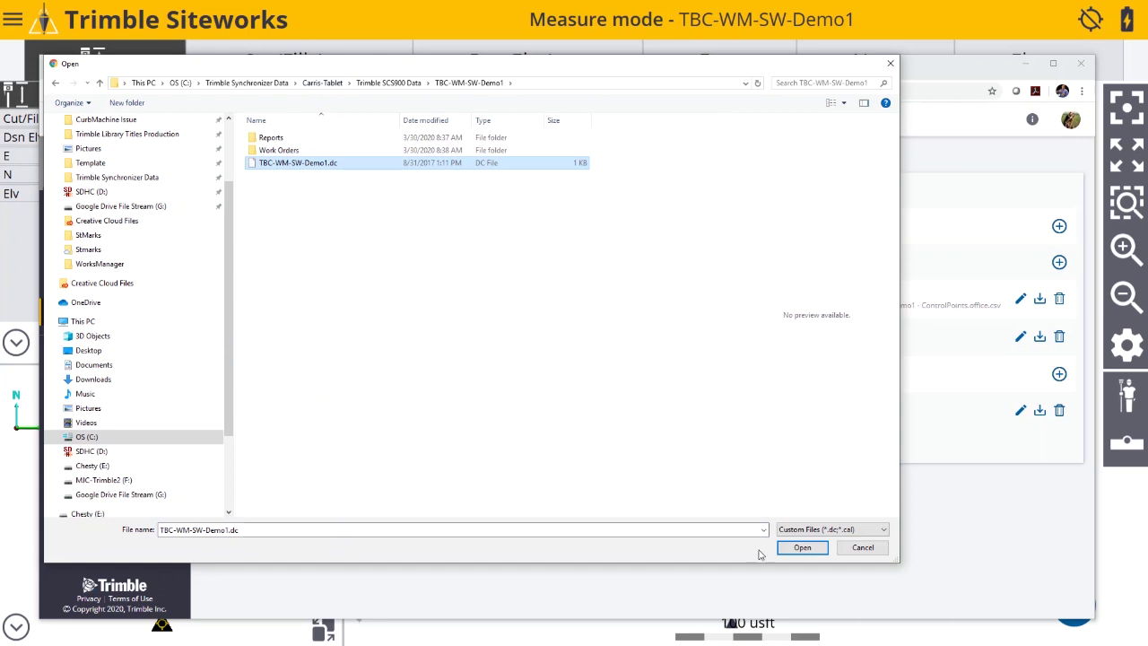
left_click(803, 548)
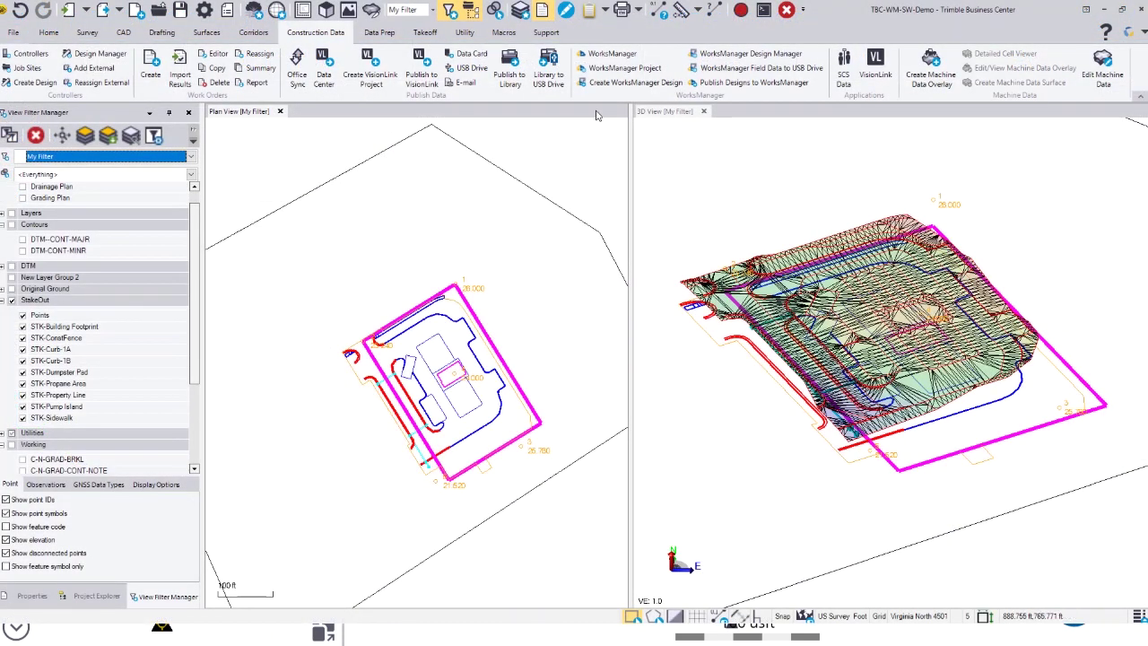
- Switch to Trimble Business Center and resolve the WorksManager project's site calibration by adopting it from WorksManager
left_click(599, 68)
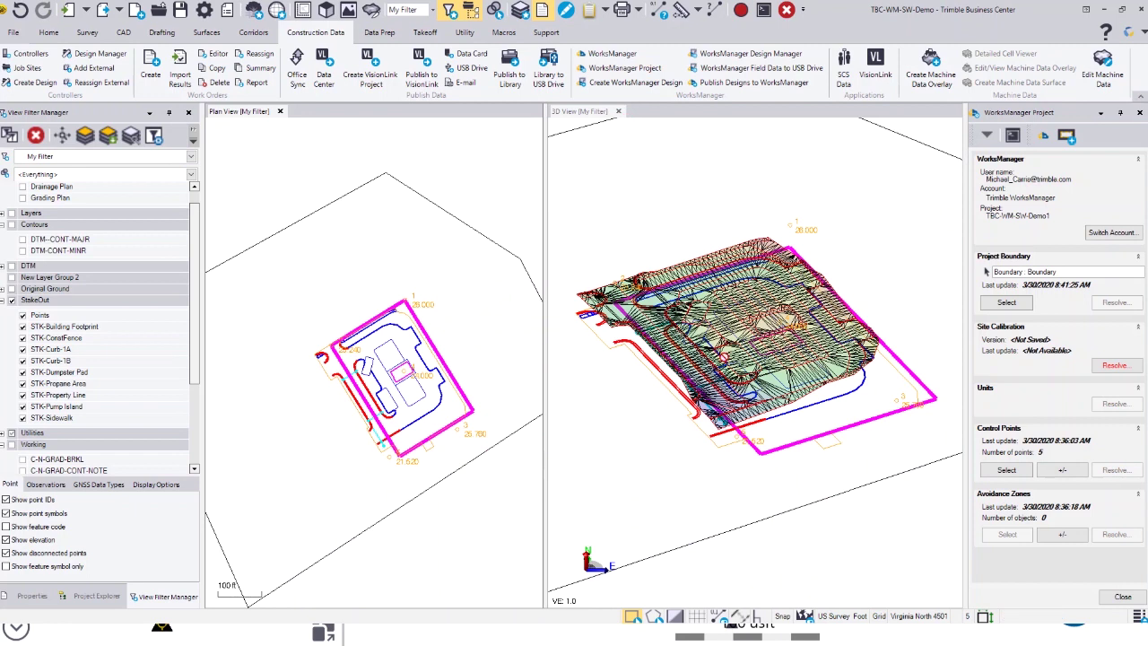
left_click(1114, 366)
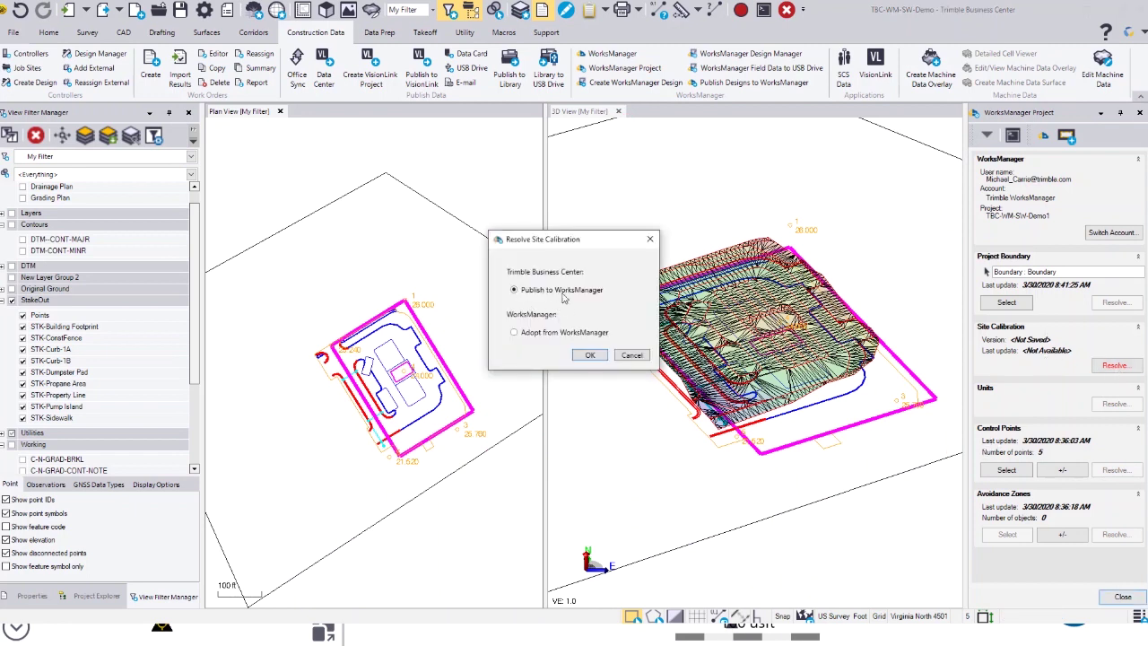
left_click(514, 332)
left_click(589, 356)
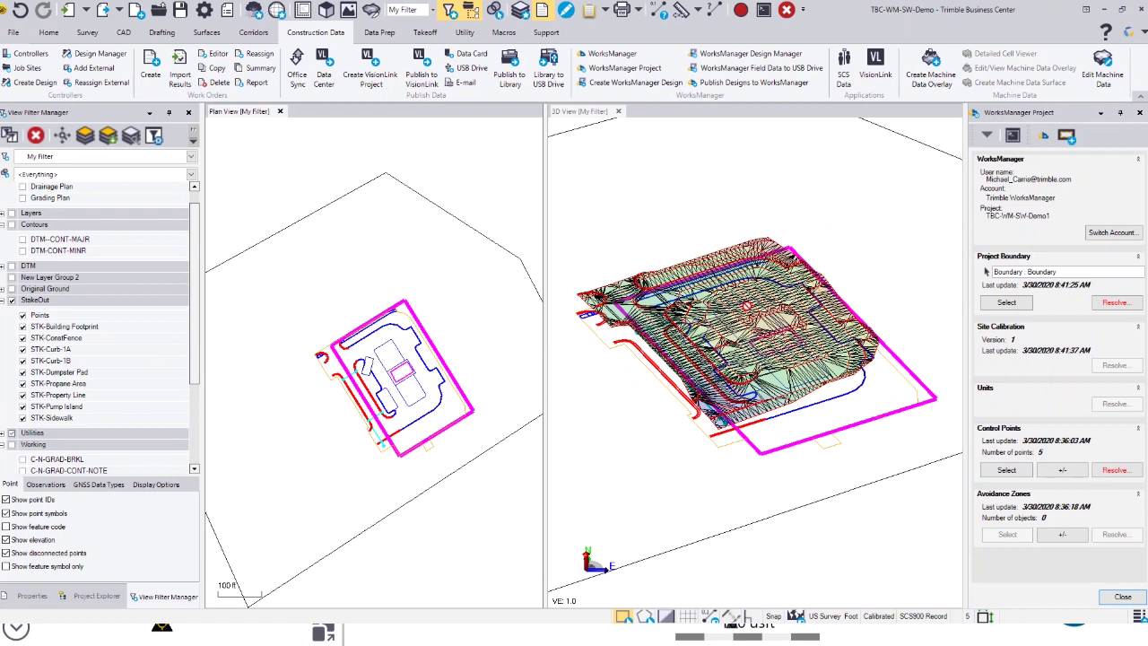
- Resolve the project boundary and the control points by adopting them from WorksManager, and close the project settings
left_click(1116, 302)
left_click(514, 332)
left_click(589, 372)
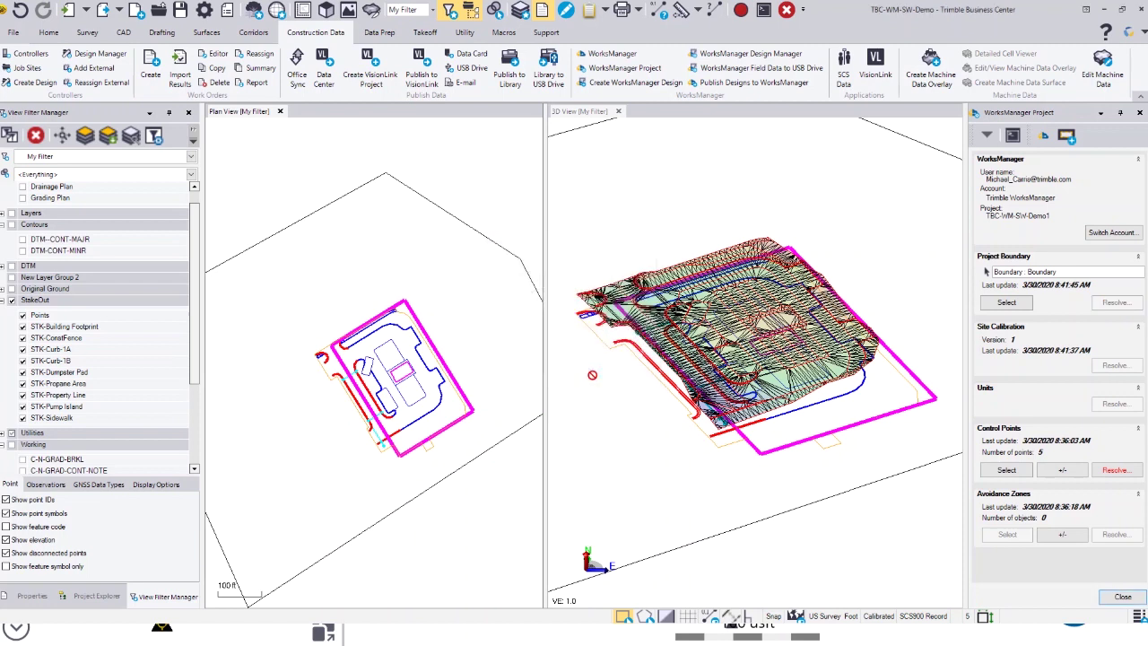
left_click(1115, 470)
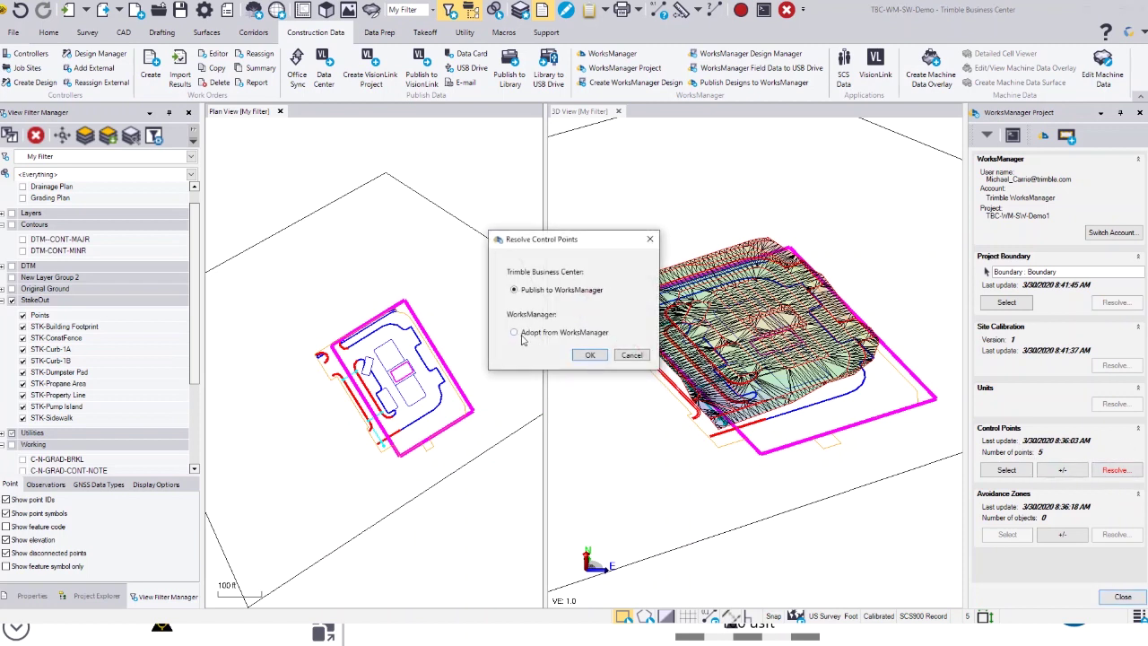
left_click(589, 355)
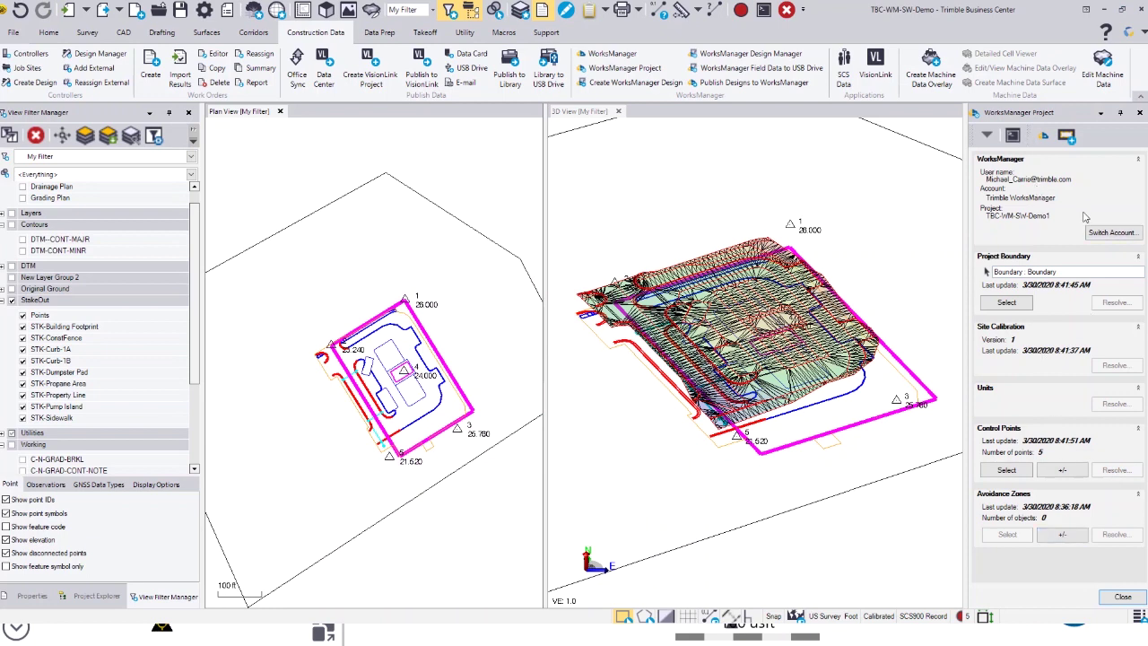
left_click(1119, 597)
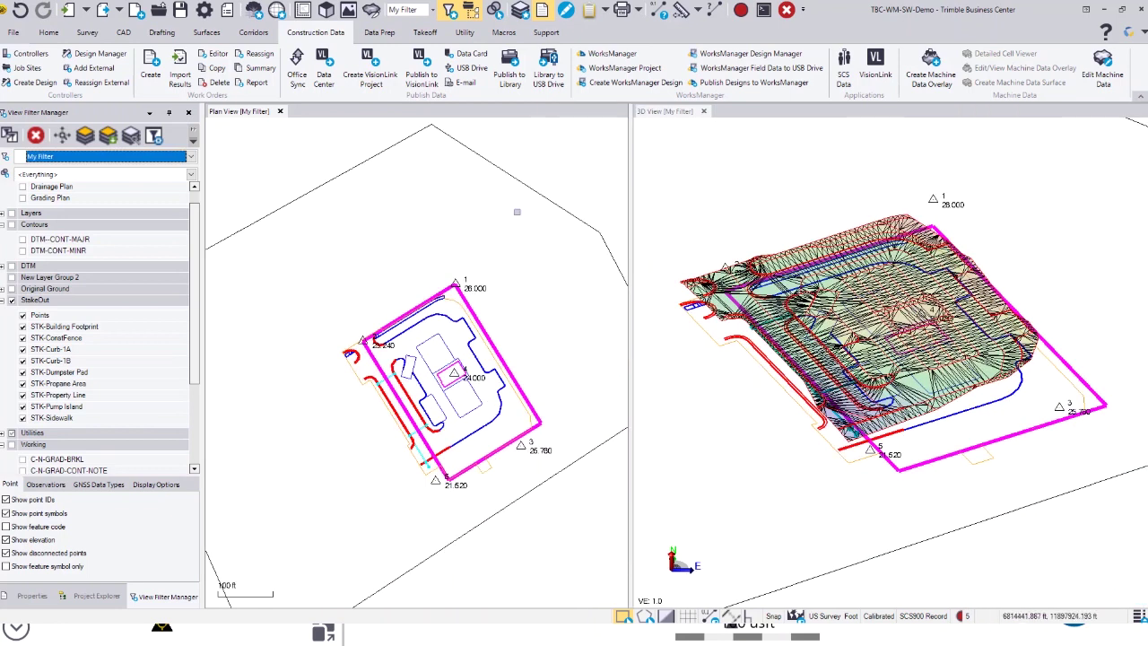
- Create a WorksManager design named Finished Grading and set its model to the Finished Ground surface
left_click(611, 84)
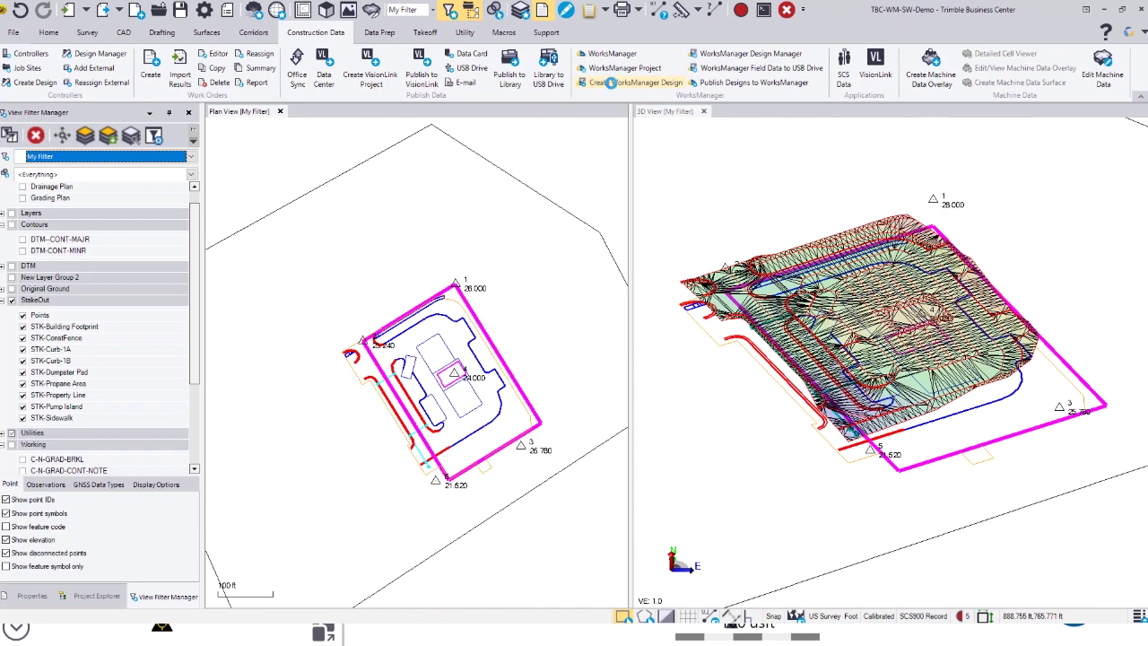
type("Finished Grading")
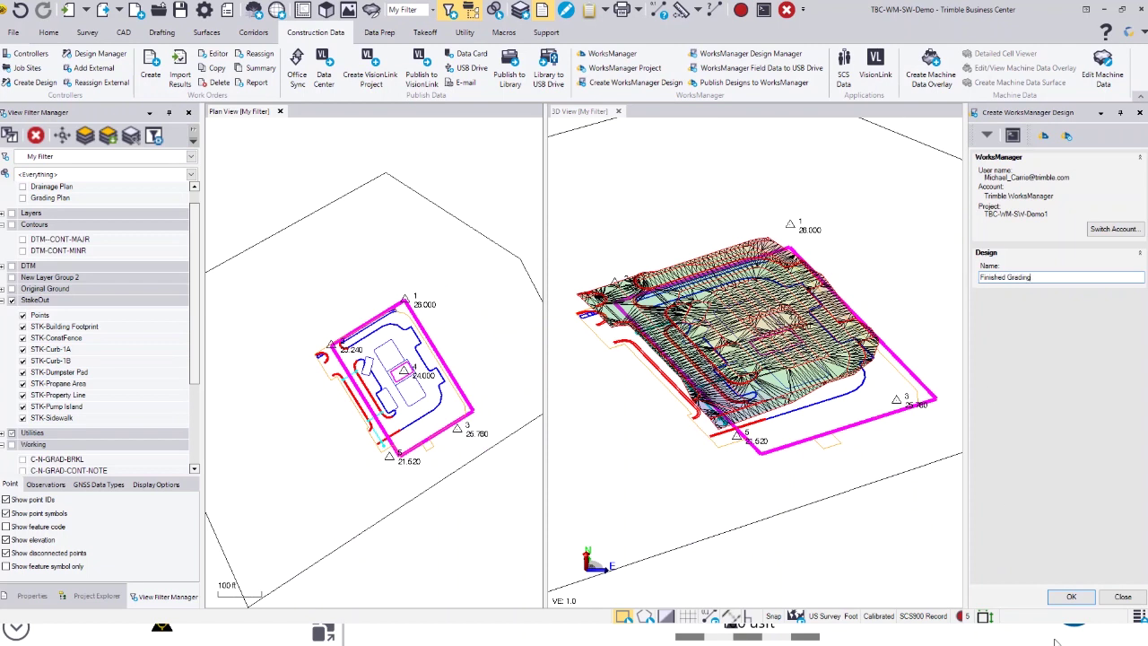
left_click(1069, 596)
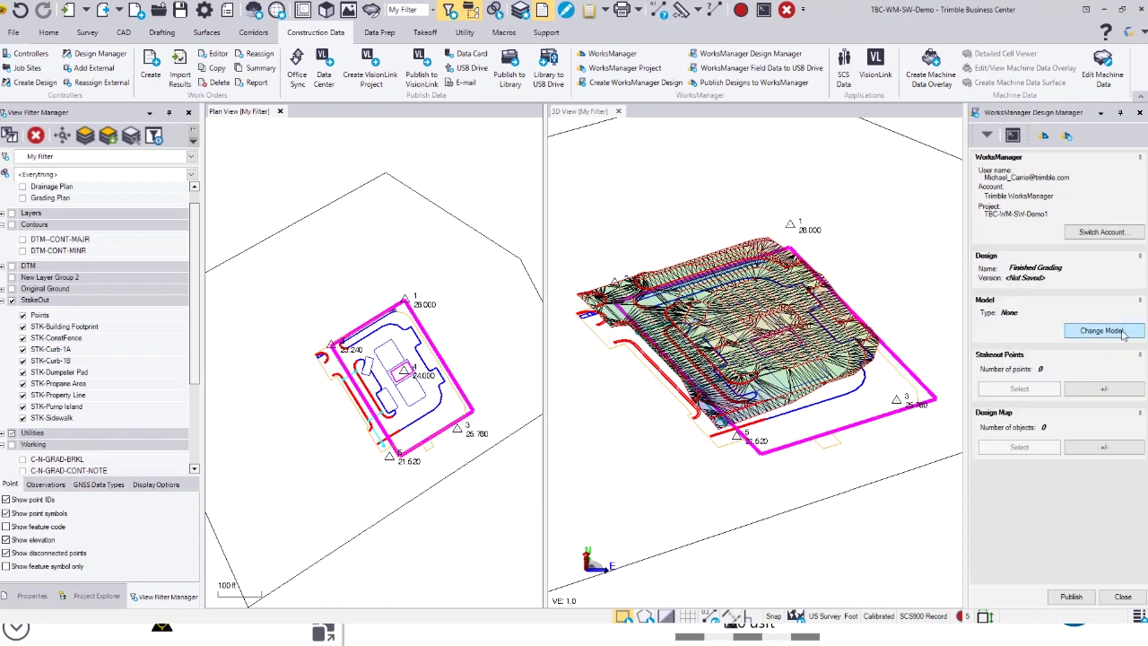
left_click(1121, 334)
left_click(980, 196)
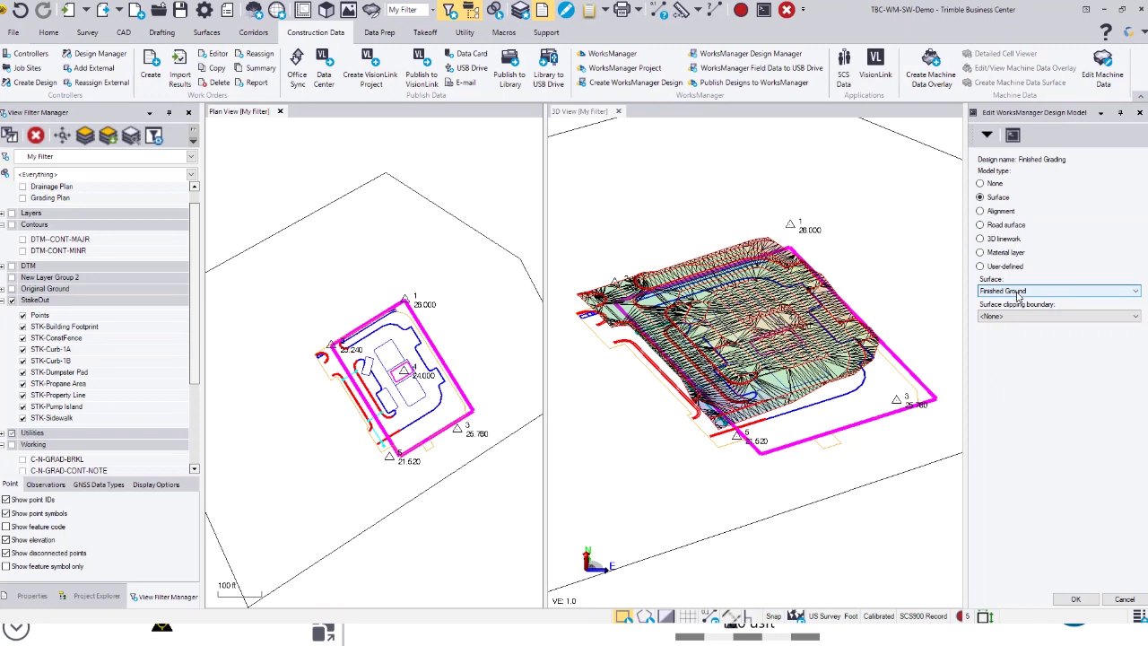
left_click(1076, 600)
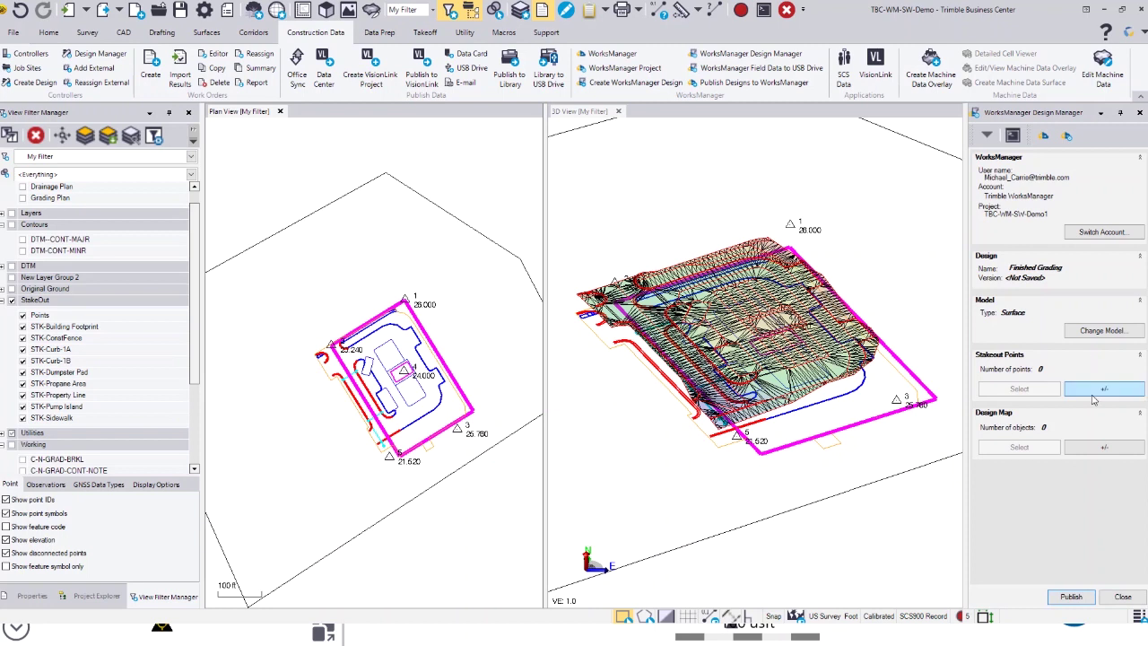
- Hide the StakeOut Points layer and add all the remaining stakeout linework to the Finished Grading design map
left_click(1089, 451)
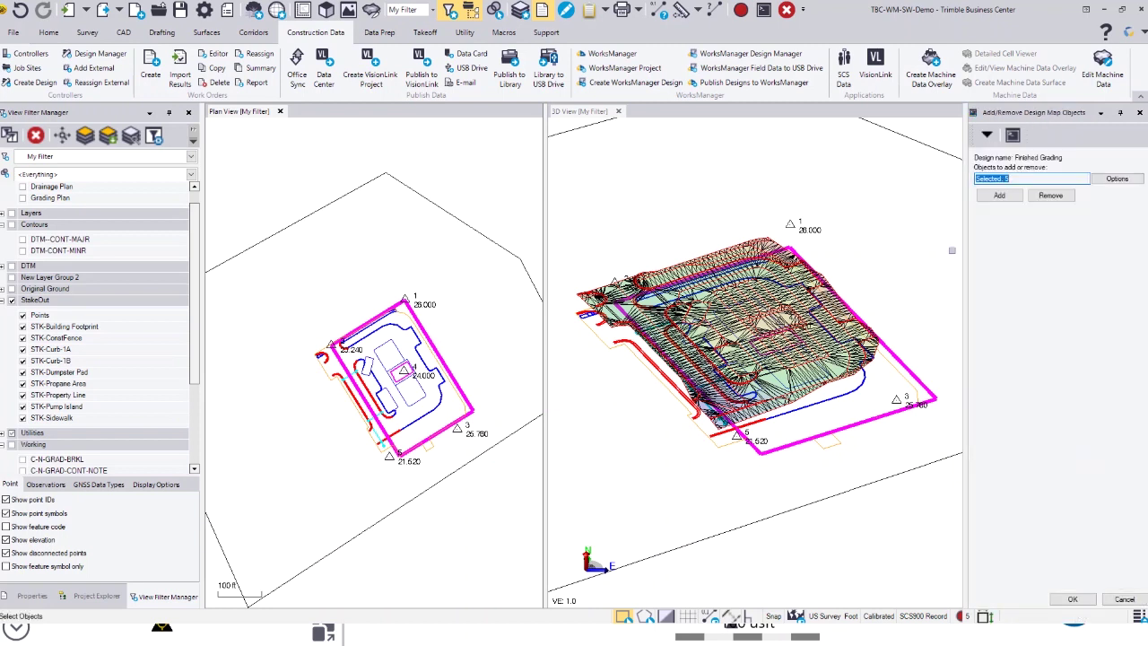
left_click(1115, 180)
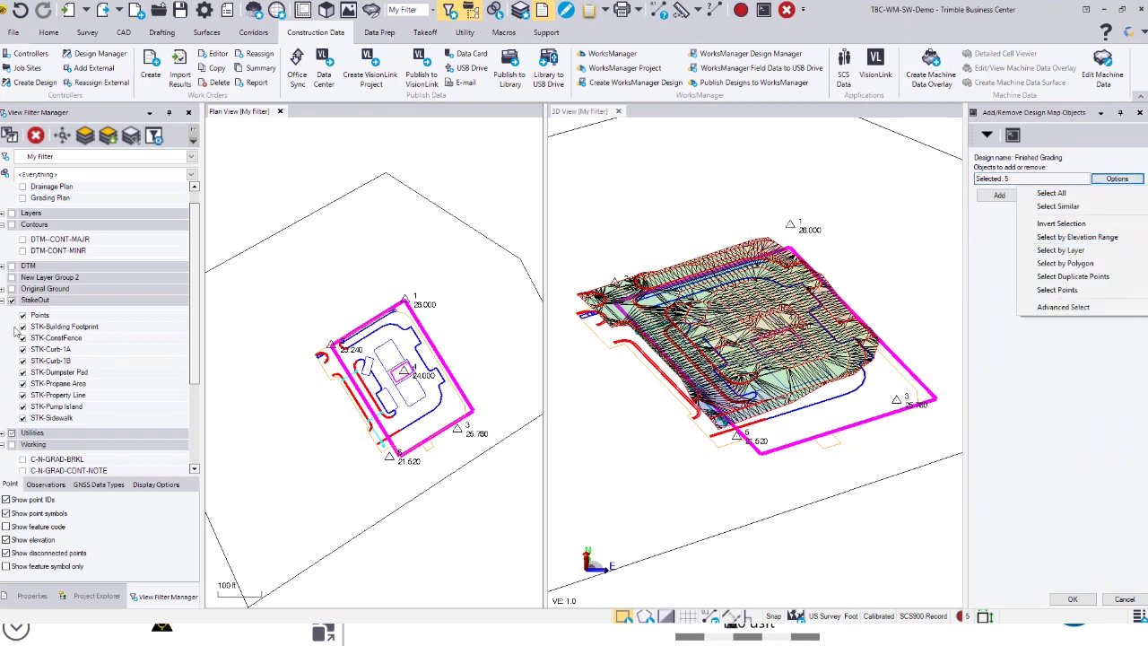
left_click(22, 316)
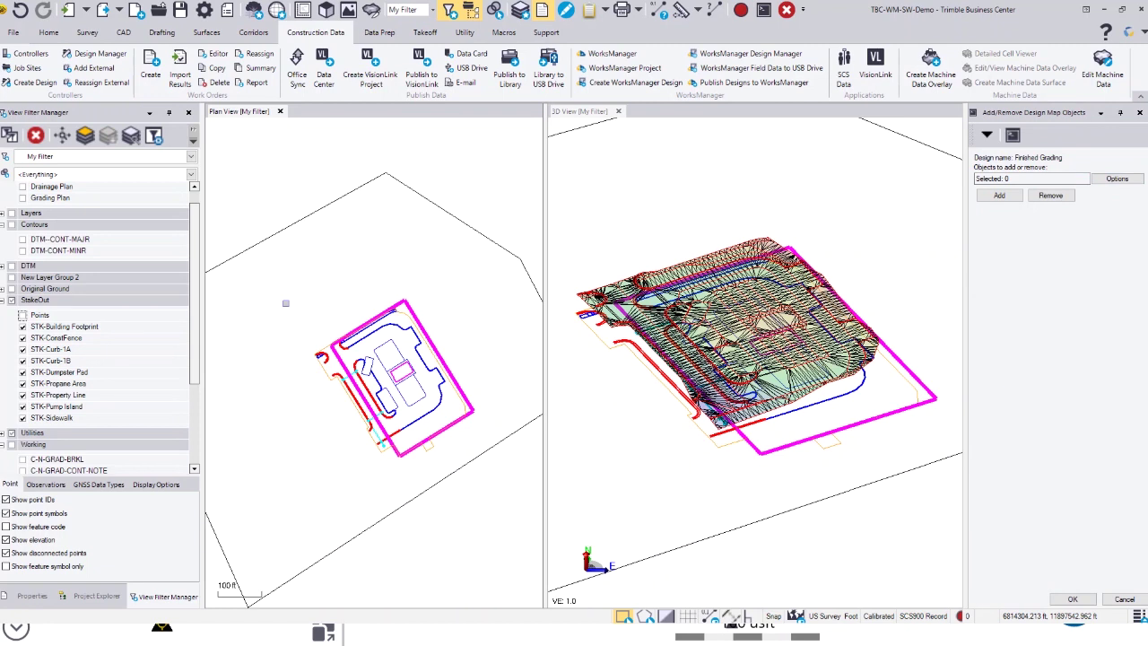
left_click_drag(368, 371, 492, 484)
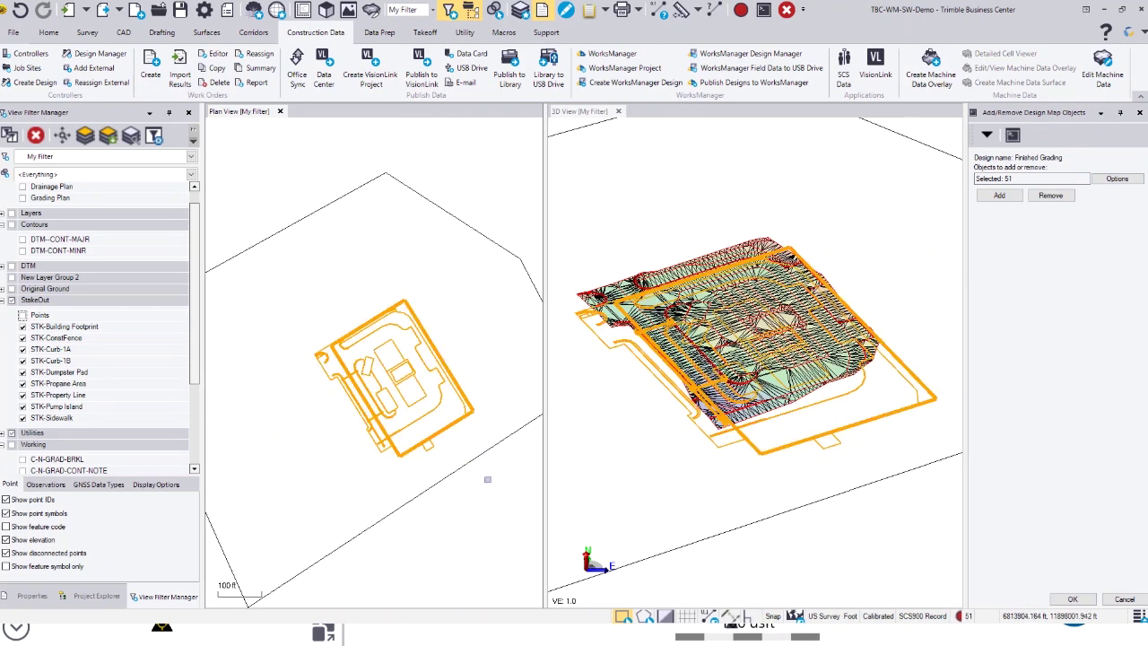
left_click(1000, 195)
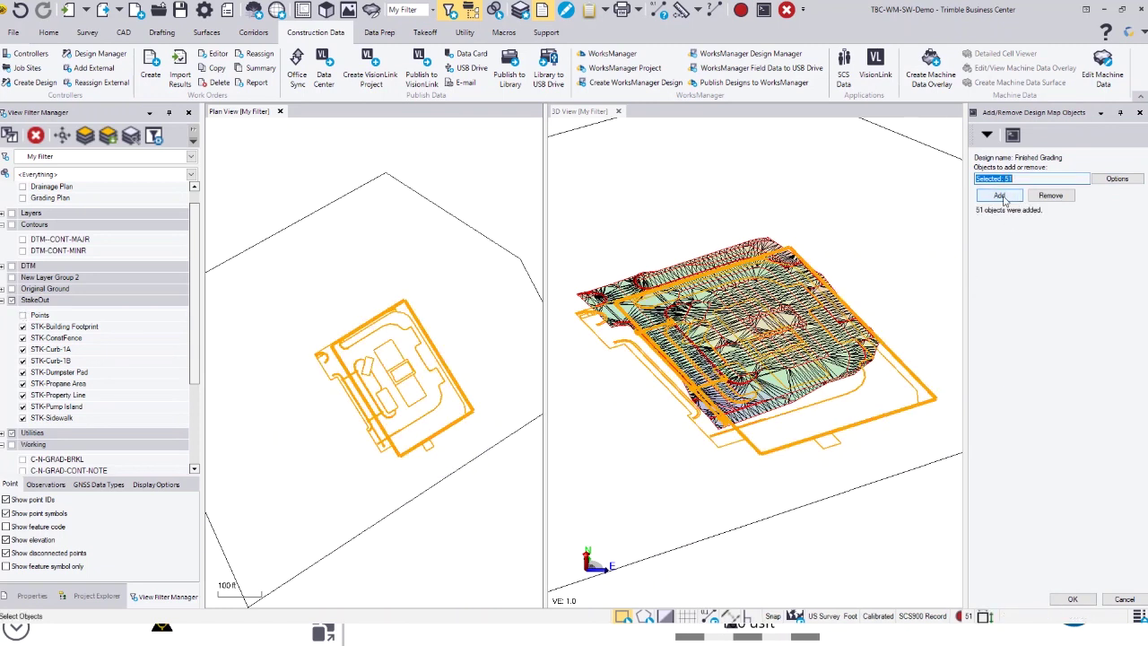
left_click(1072, 600)
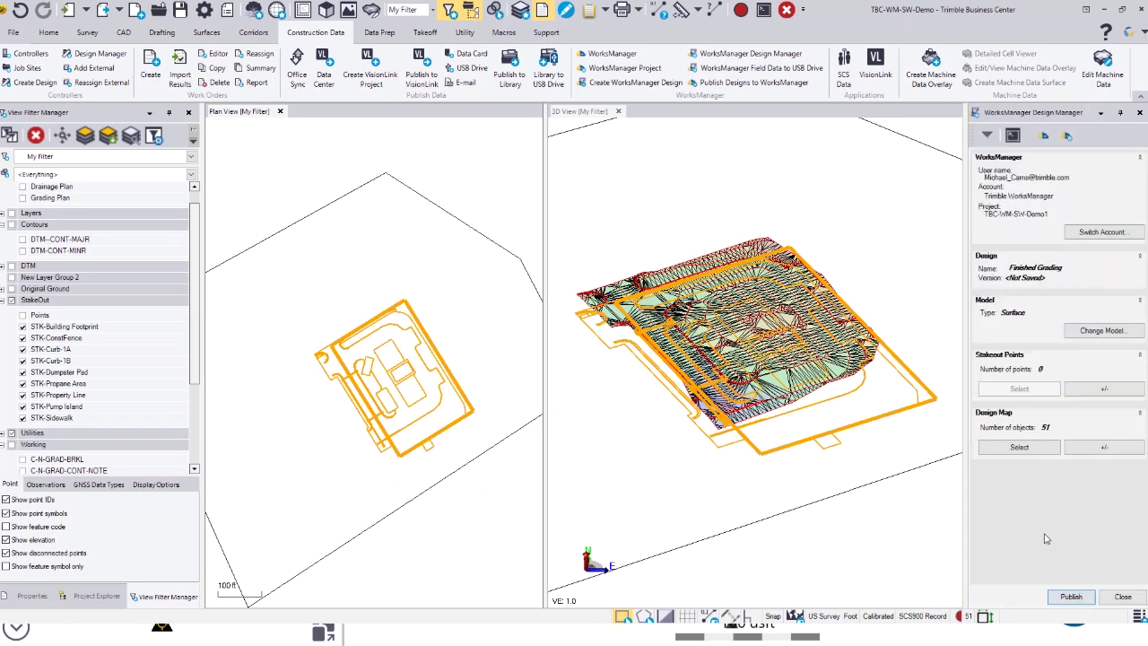
- Publish the Finished Grading design to WorksManager, close the design manager and clear the selection
left_click(1068, 598)
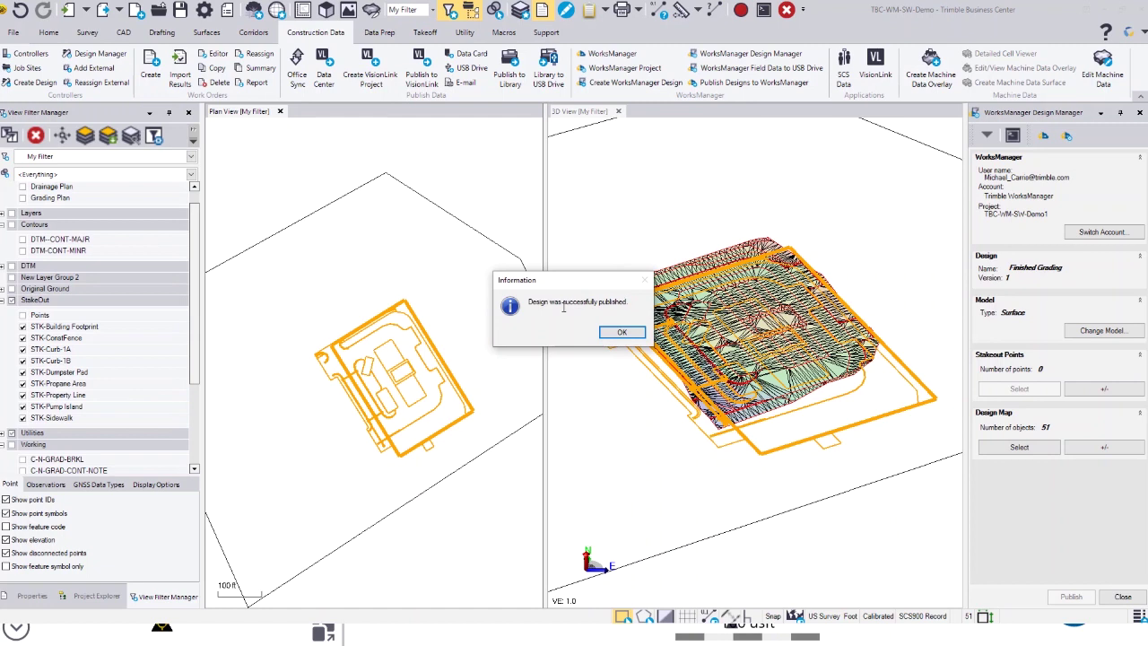
left_click(628, 334)
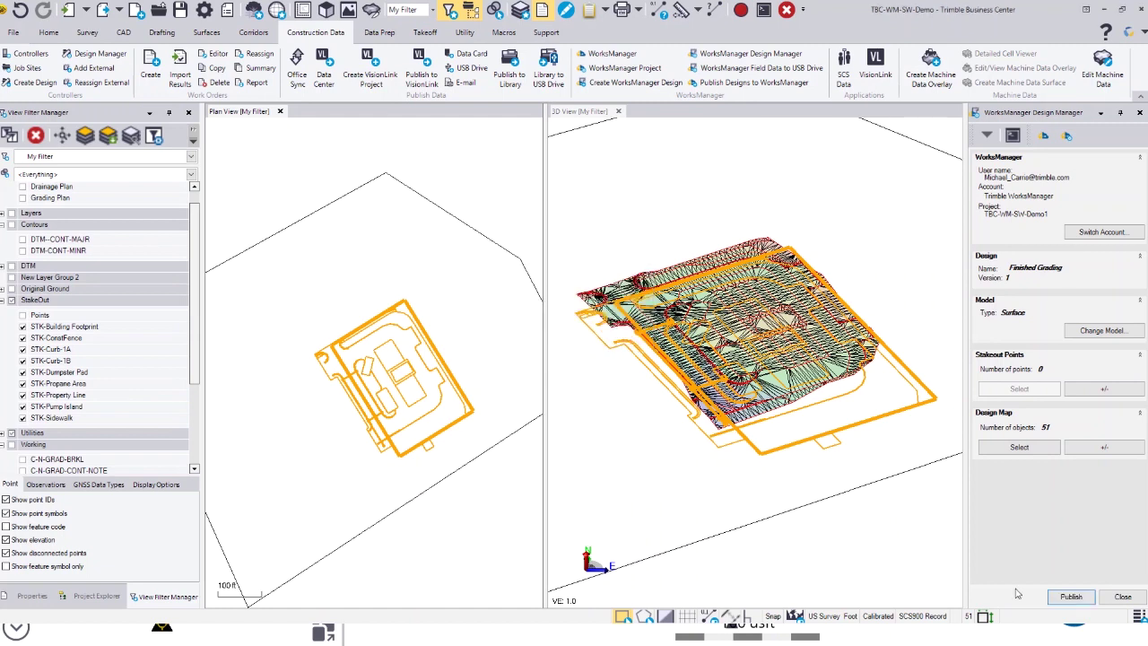
left_click(1123, 596)
key("Escape")
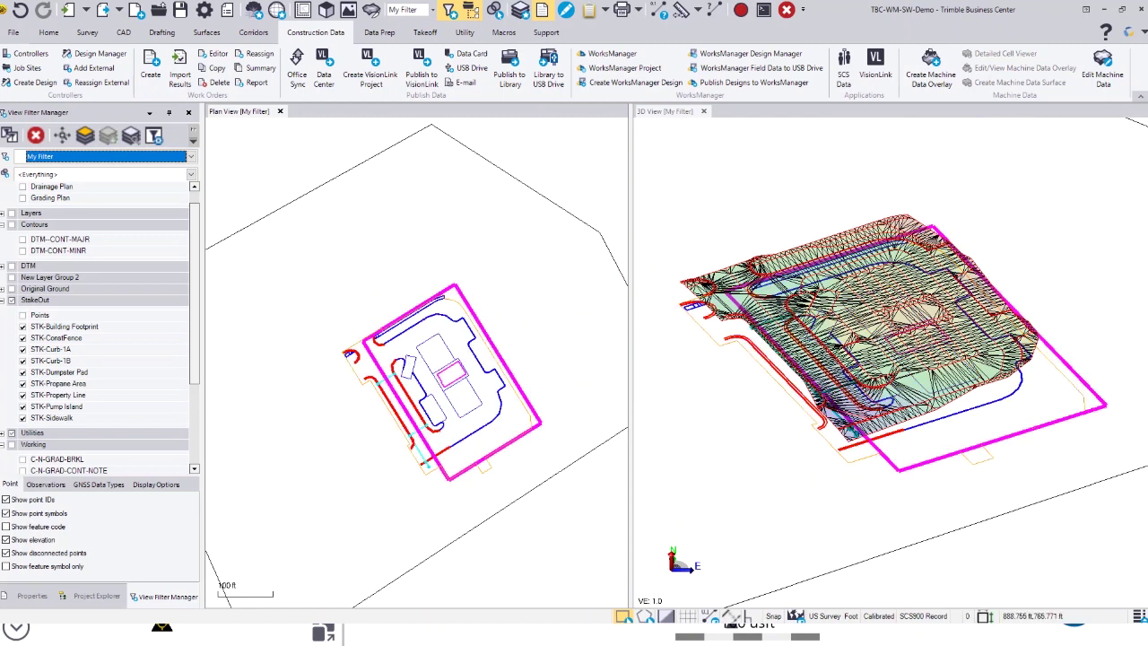
- Switch to the WorksManager website and check the designs of project TBC-WM-SW-Demo1
key("alt+Tab")
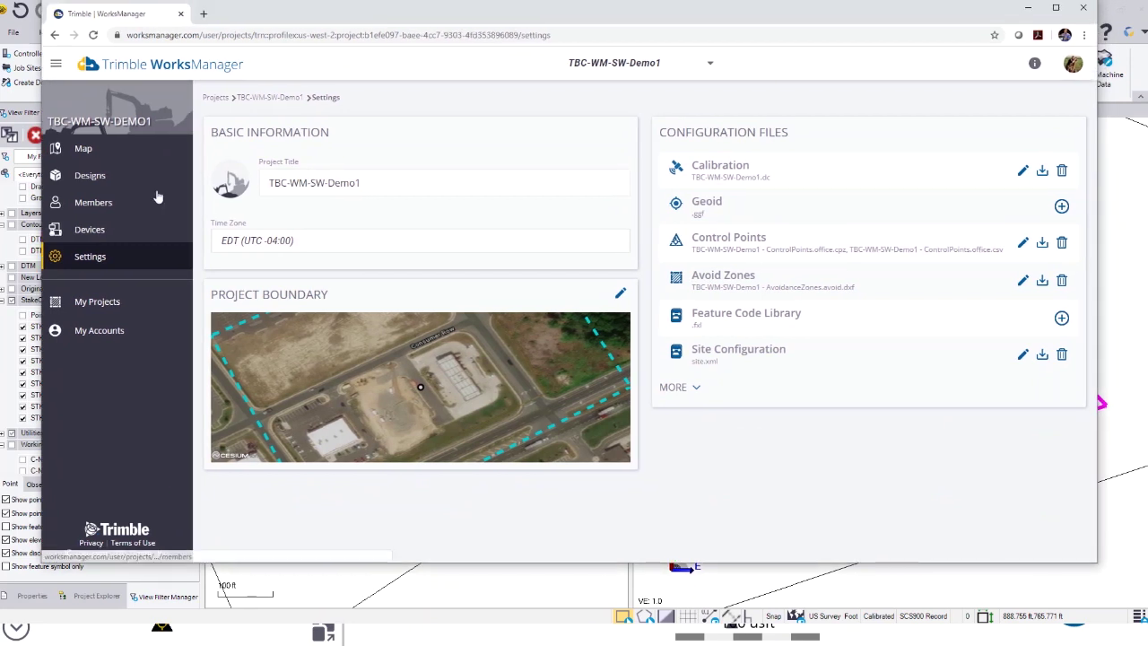
left_click(90, 179)
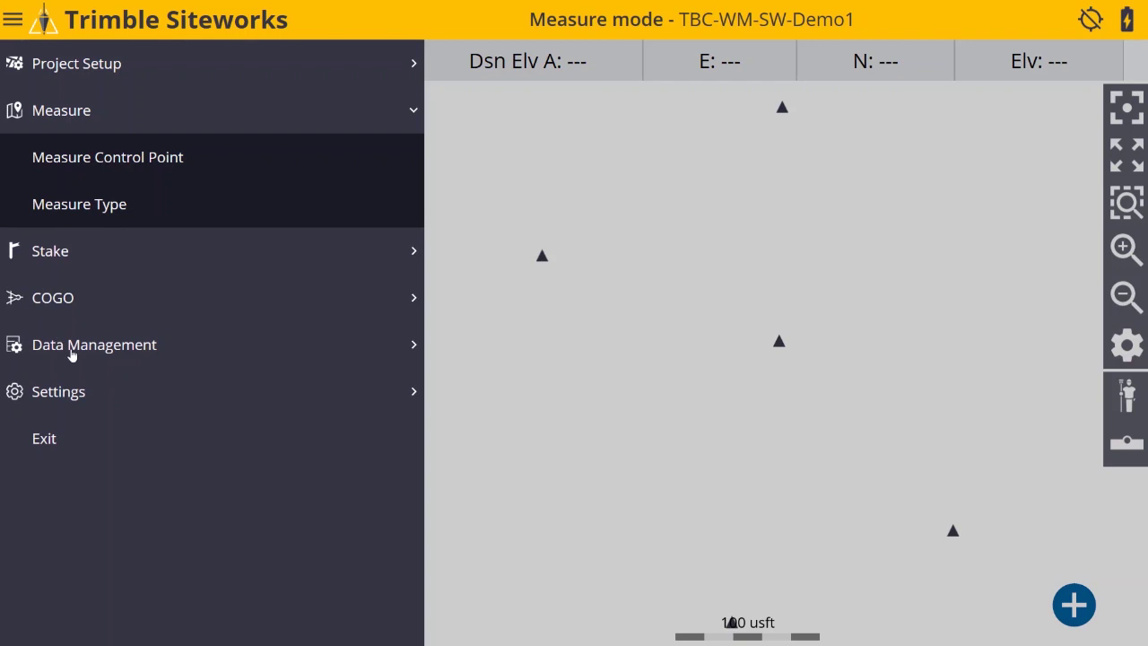
- Switch to Trimble Siteworks and synchronize the TBC-WM-SW-Demo1 project through Connected Community
left_click(72, 349)
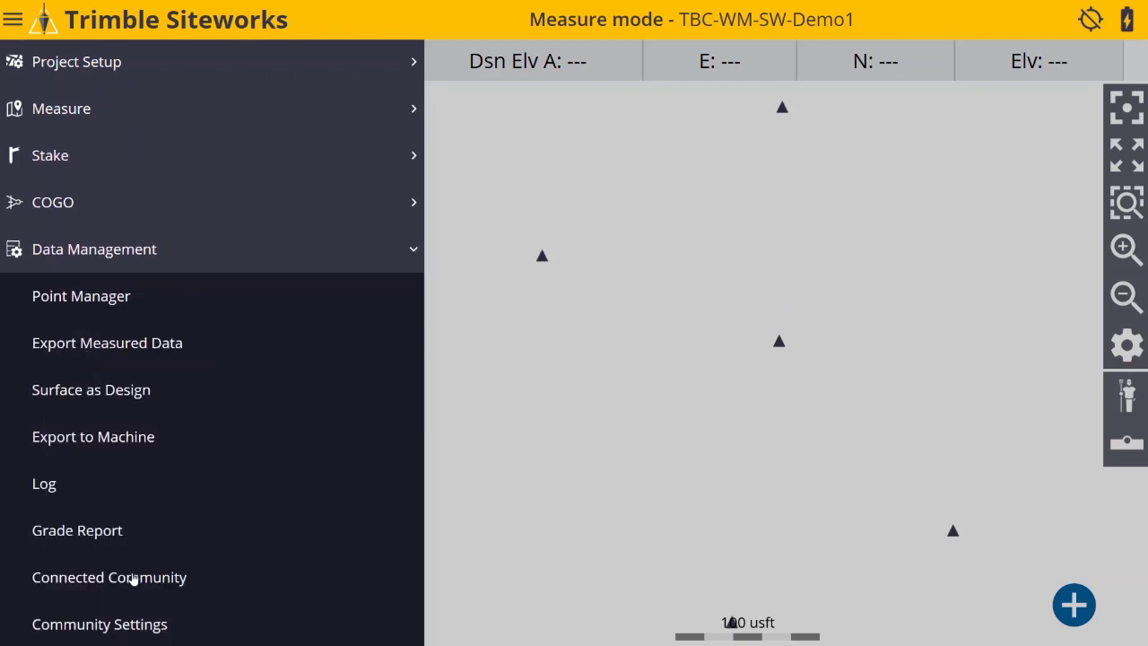
left_click(132, 578)
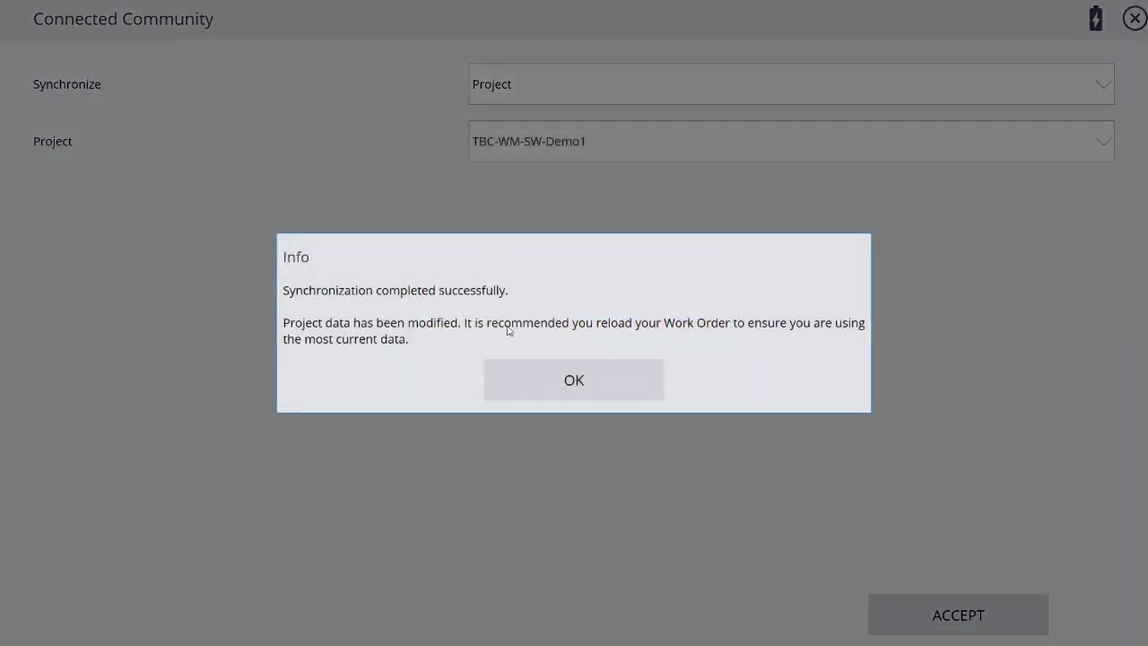
left_click(571, 388)
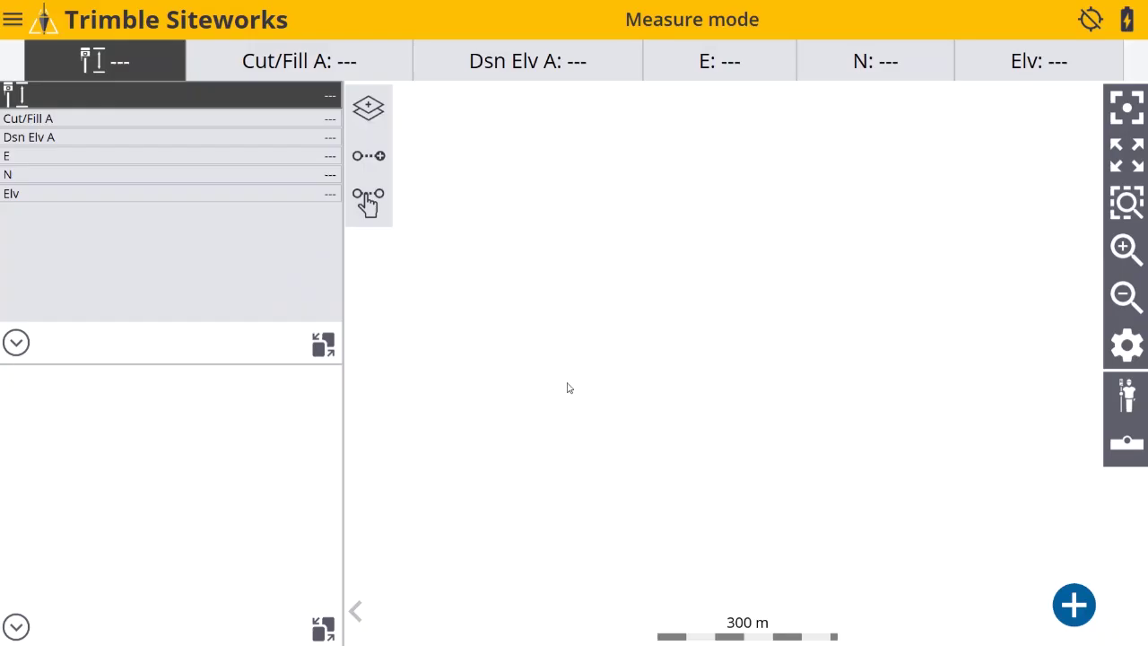
- Create a work order in project TBC-WM-SW-Demo1 with both its name and instructions set to Stake Out and Grade Check
left_click(13, 21)
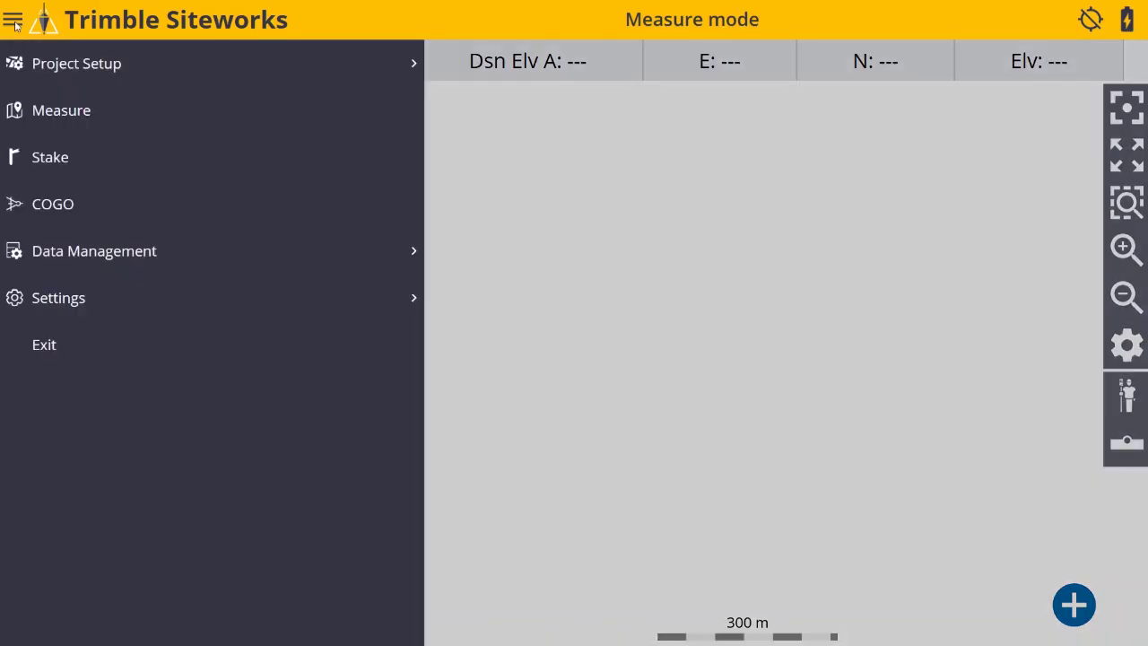
left_click(52, 64)
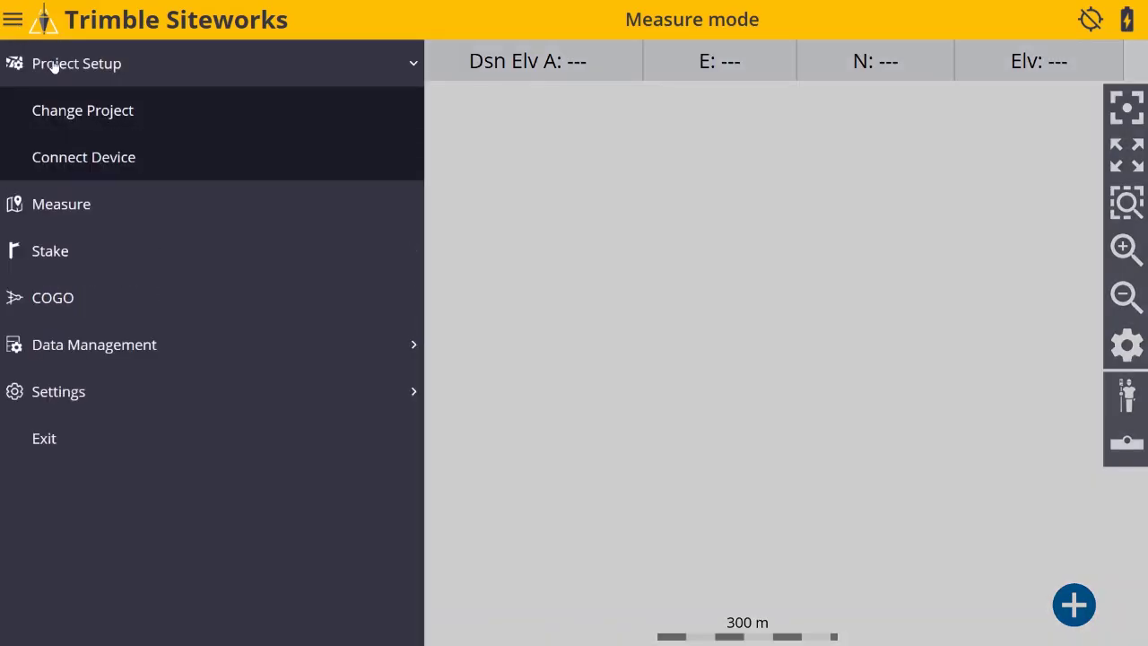
left_click(79, 111)
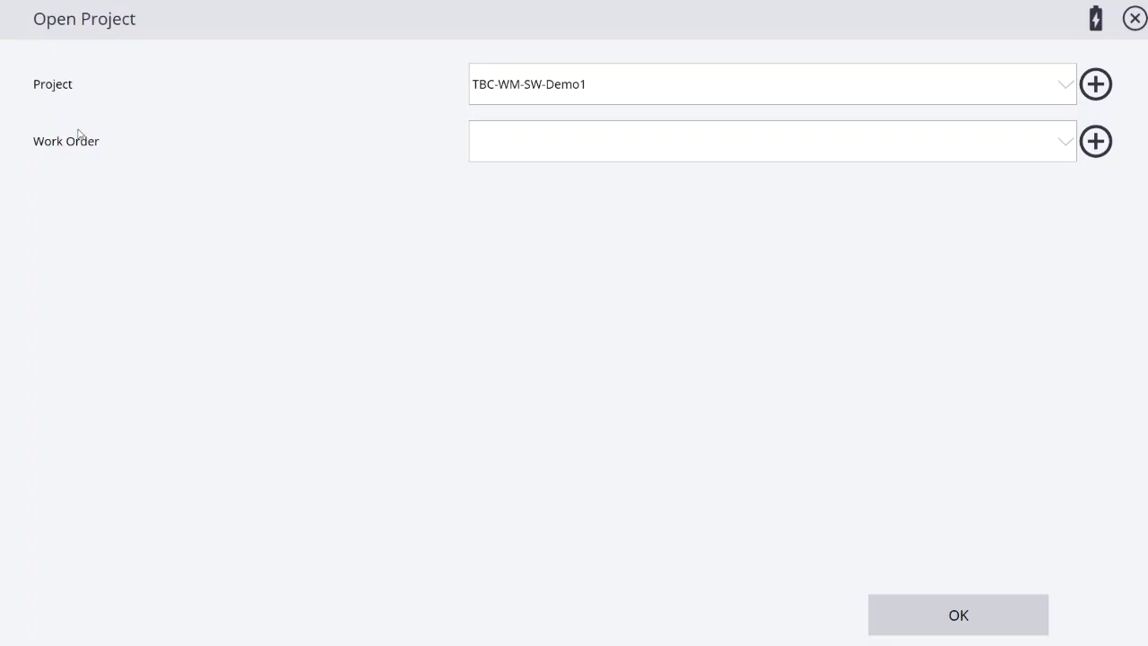
left_click(1094, 141)
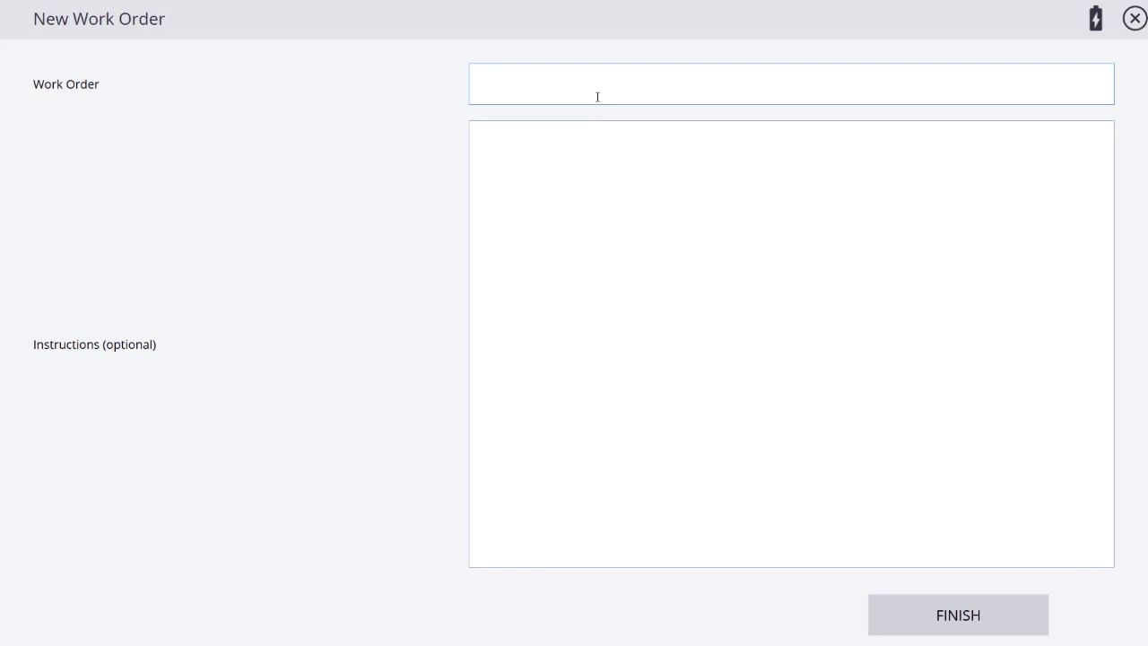
type("Stake Out and Grade Check")
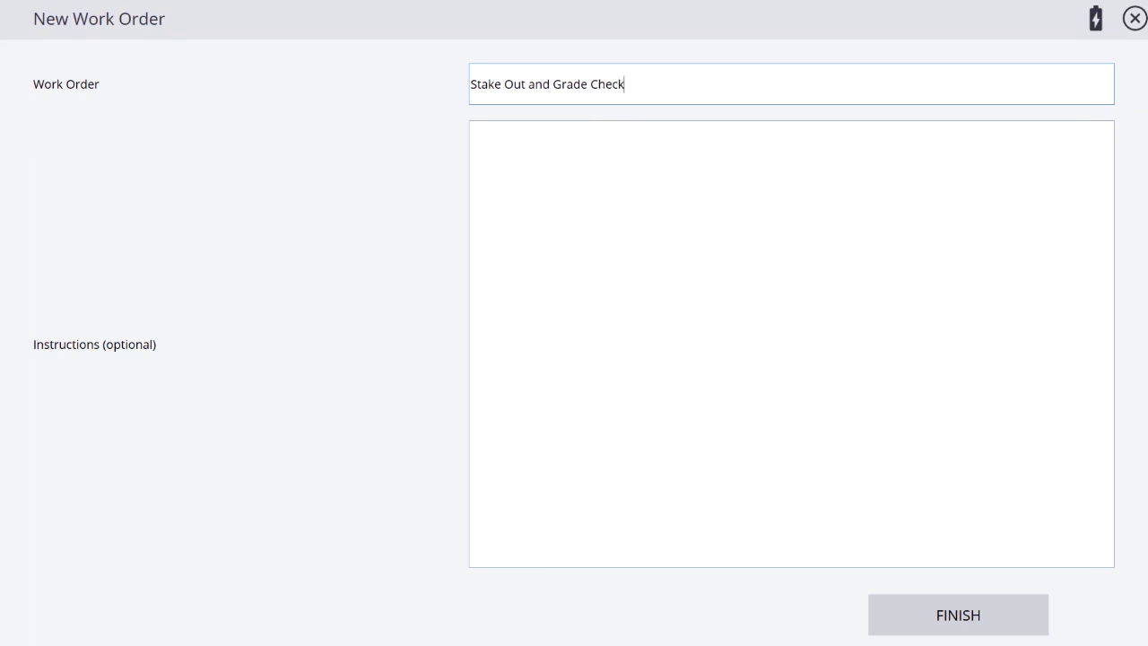
left_click(593, 153)
left_click(640, 101)
key("ctrl+c")
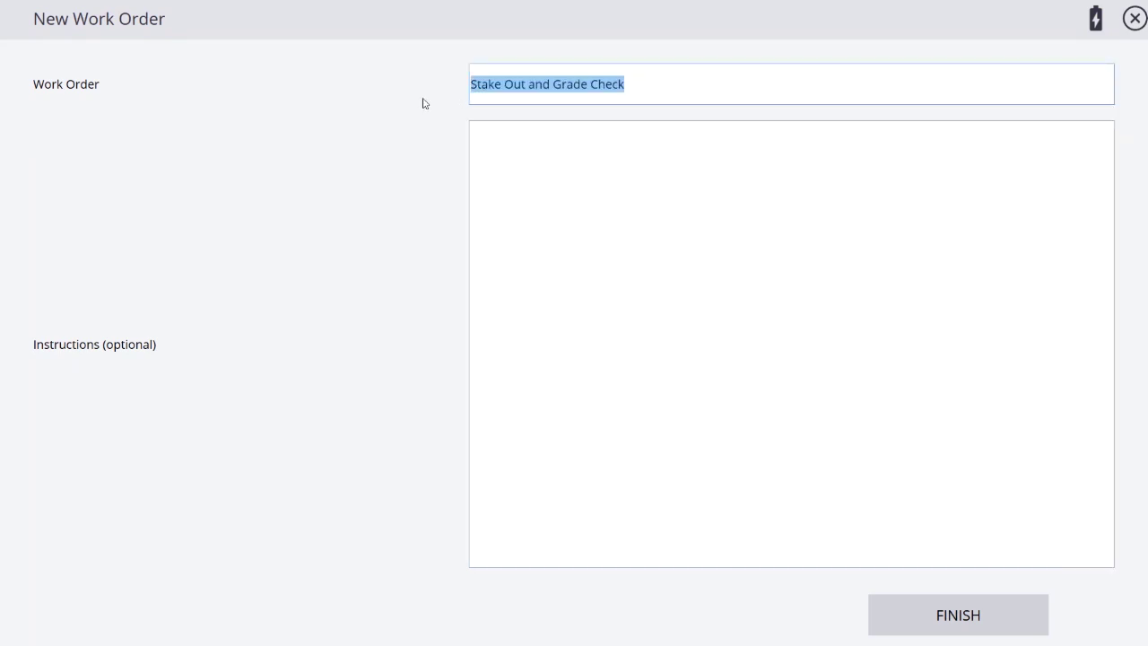
left_click(531, 172)
key("ctrl+v")
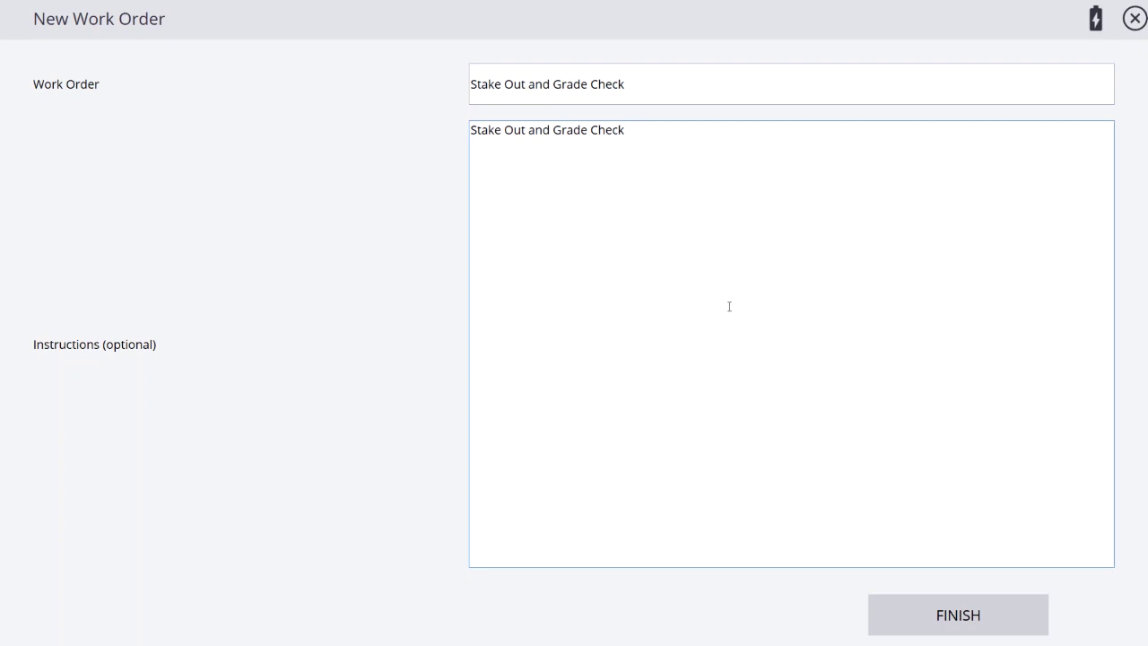
left_click(964, 617)
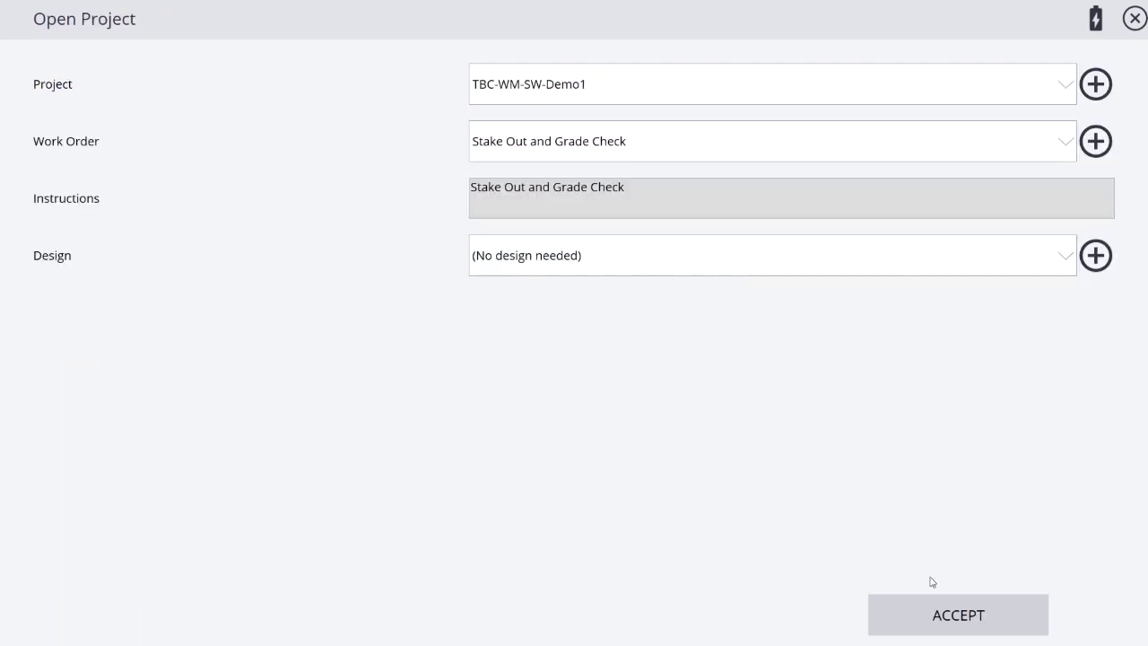
- Assign the Finished Grading.V01 design to the Stake Out and Grade Check work order and open the project, acknowledging the avoidance zone notice
left_click(1065, 258)
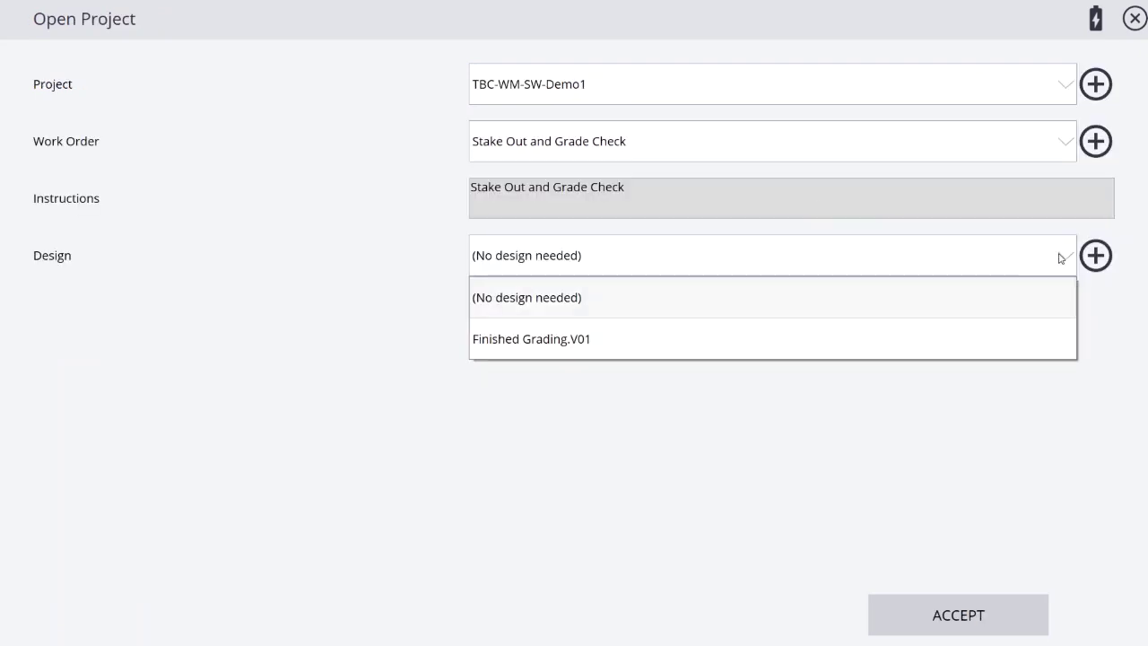
left_click(577, 346)
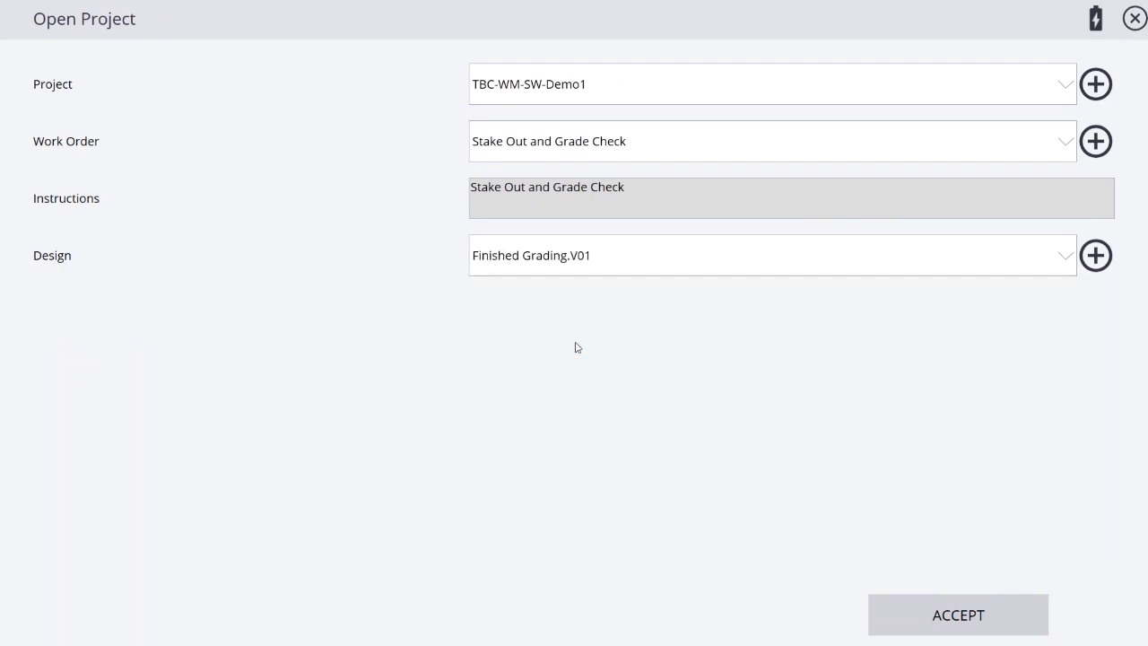
left_click(957, 616)
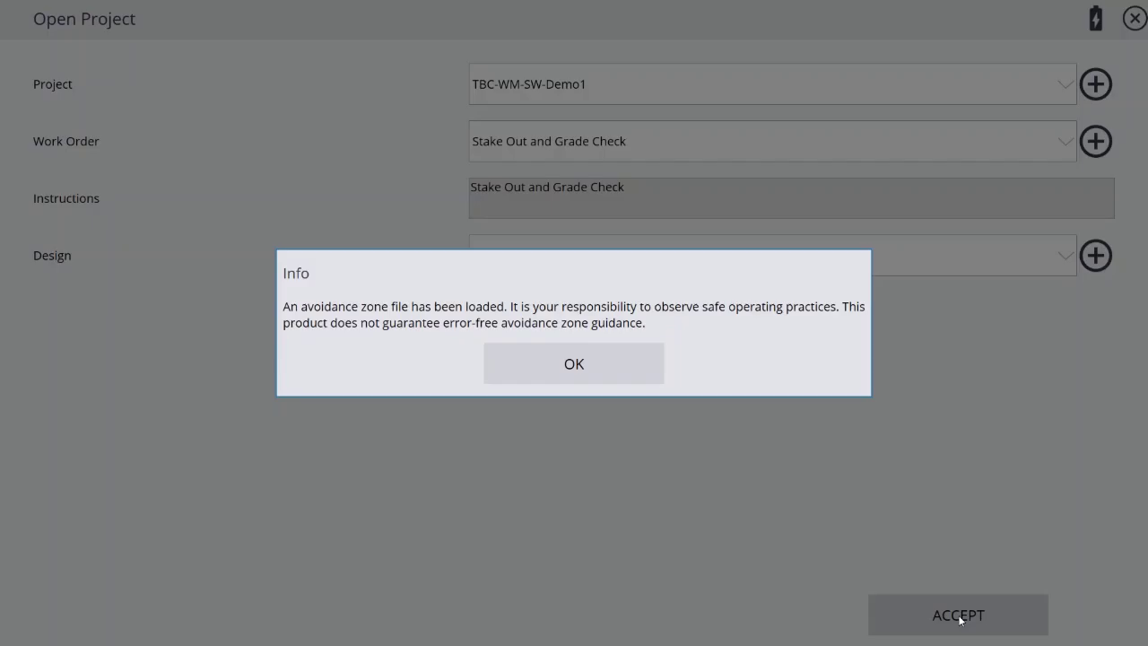
left_click(595, 378)
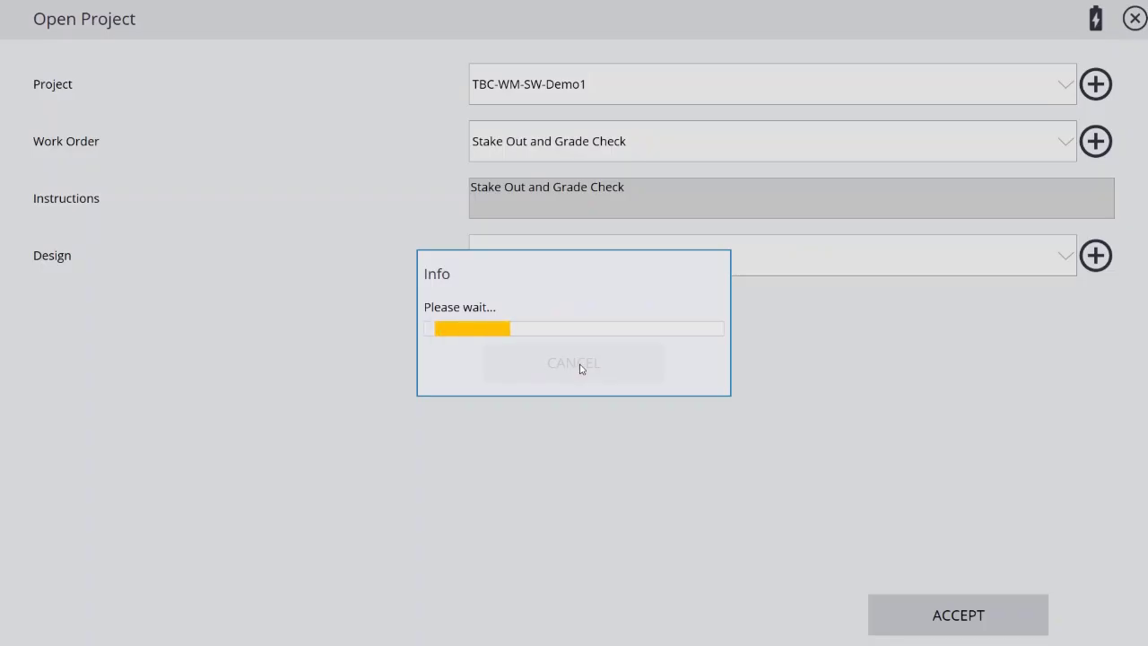